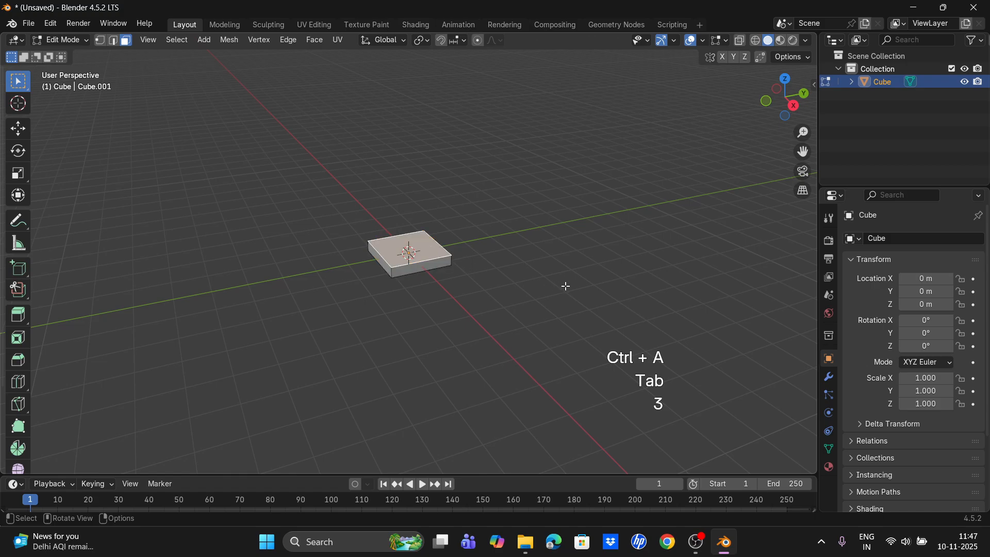
# Inset the slab's top face to a small central square and extrude it up about 5.7 m as a pole.
pyautogui.press('i')
pyautogui.click(428, 305)
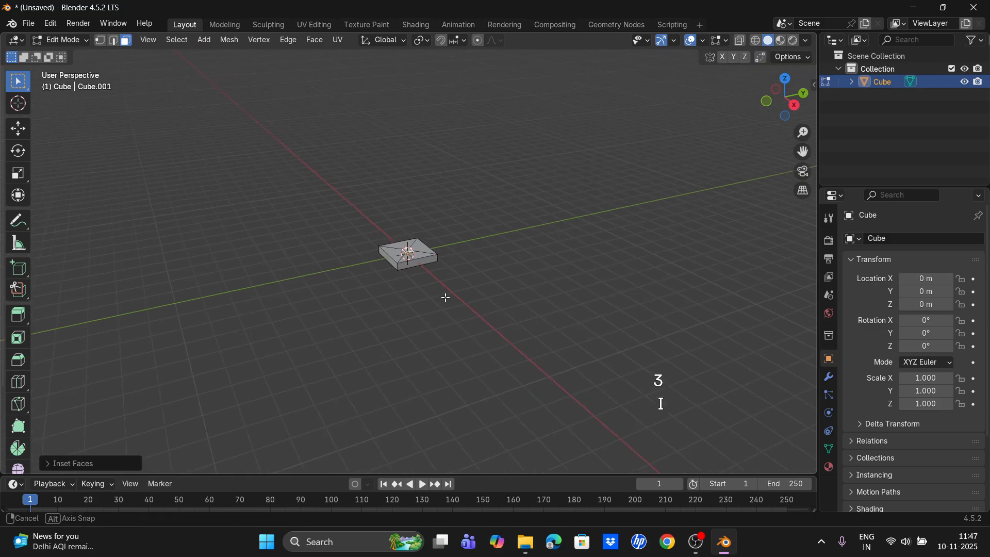
pyautogui.press('e')
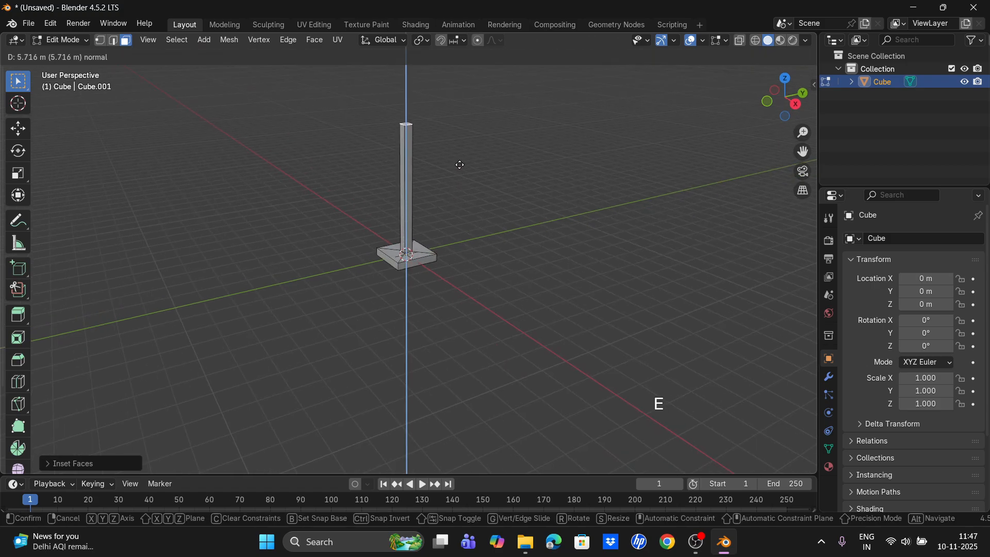
pyautogui.click(461, 165)
# Extrude the pole's top face upward about 0.27 m to add a short end segment.
pyautogui.moveTo(803, 152); pyautogui.dragTo(802, 276)
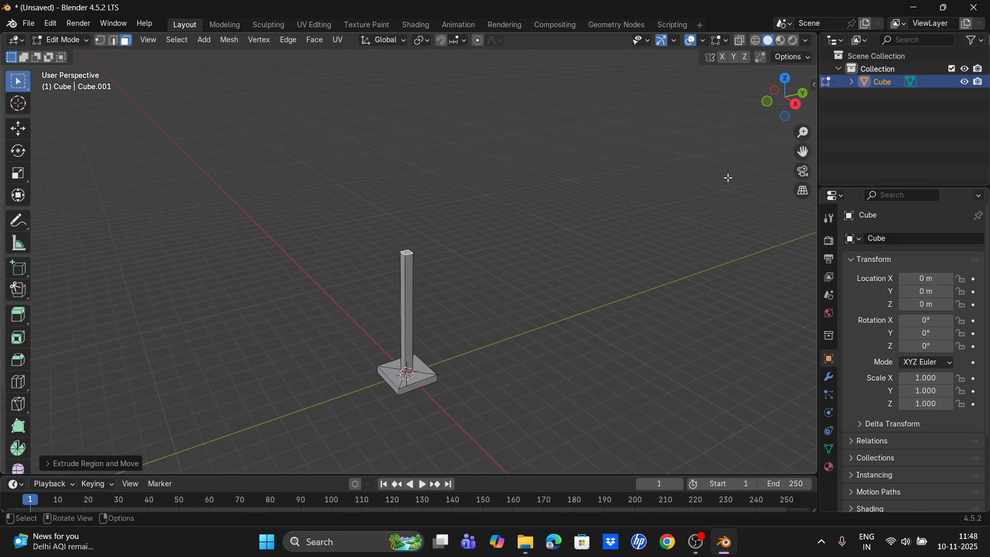
pyautogui.scroll(4, 456, 277)
pyautogui.press('e')
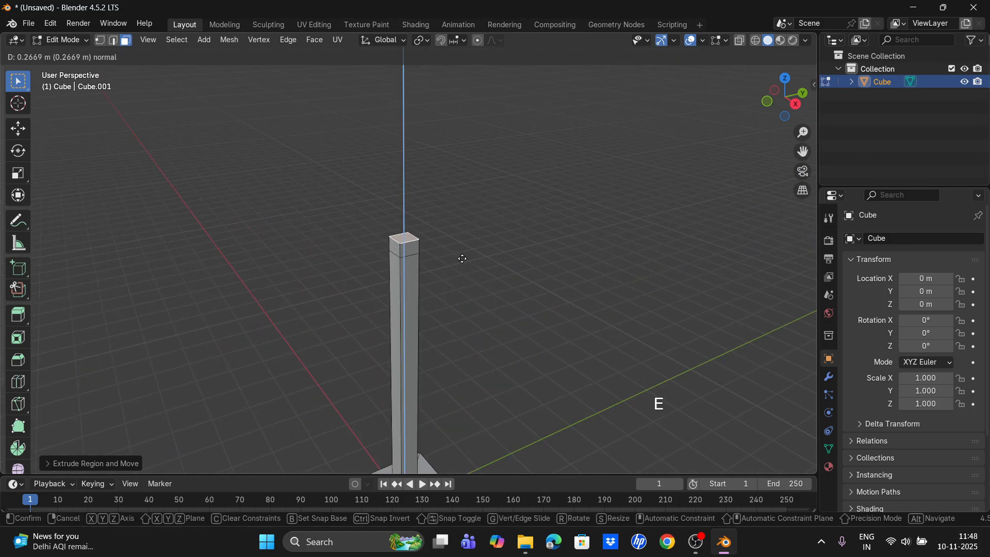
pyautogui.click(462, 258)
# Extrude the ring of side faces on the pole's end segment outward along normals with even thickness to form a square platform.
pyautogui.press('3')
pyautogui.keyDown('alt'); pyautogui.click(419, 247); pyautogui.keyUp('alt')
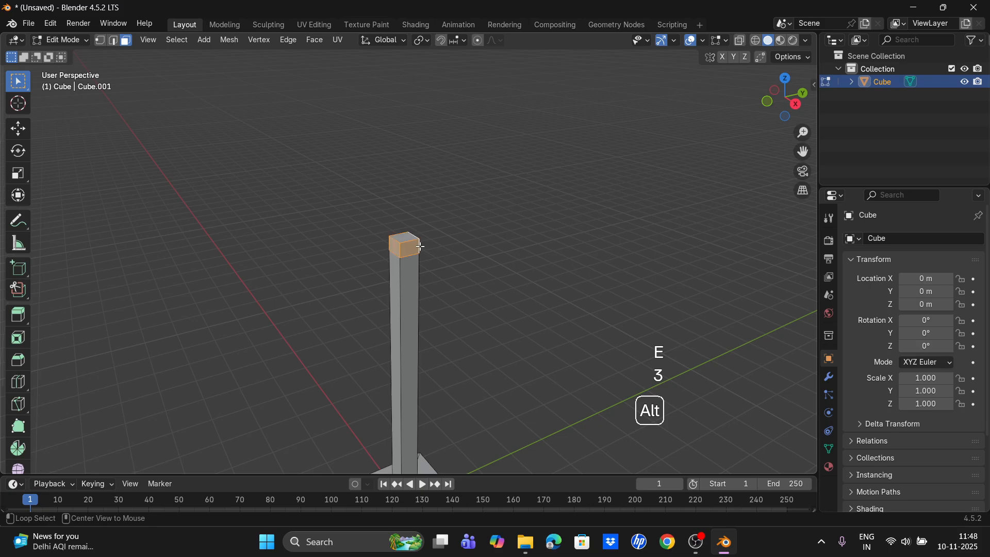
pyautogui.hotkey('alt', 'e')
pyautogui.click(428, 258)
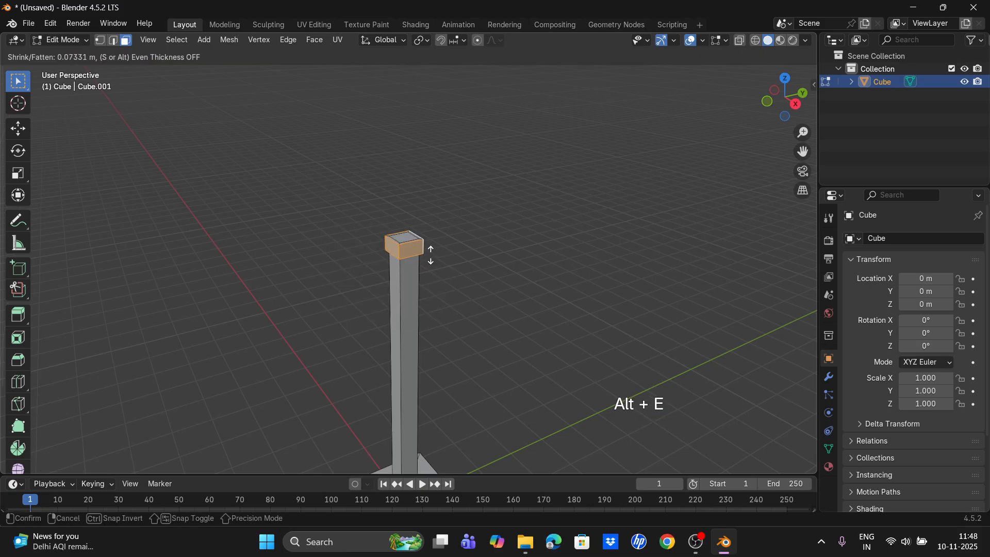
pyautogui.press('s')
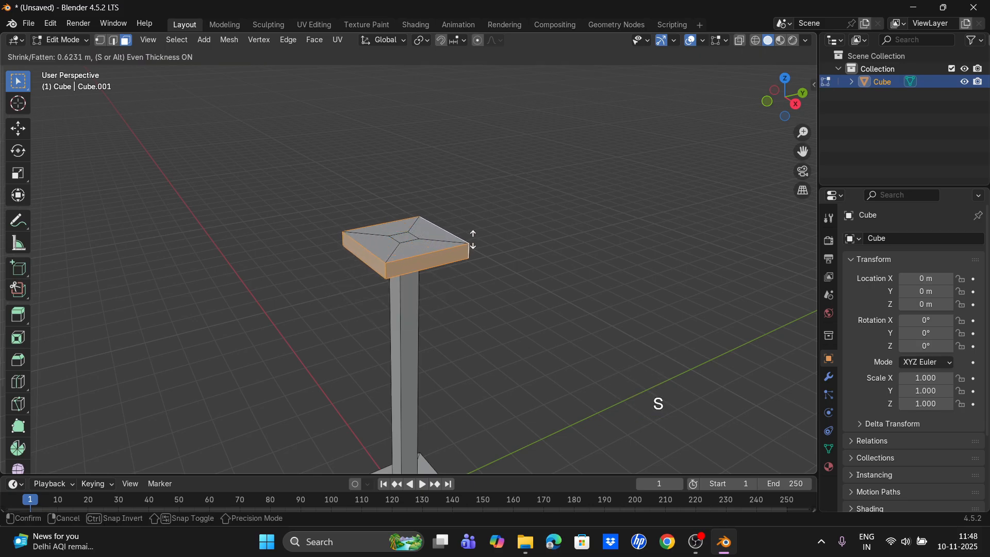
pyautogui.click(492, 235)
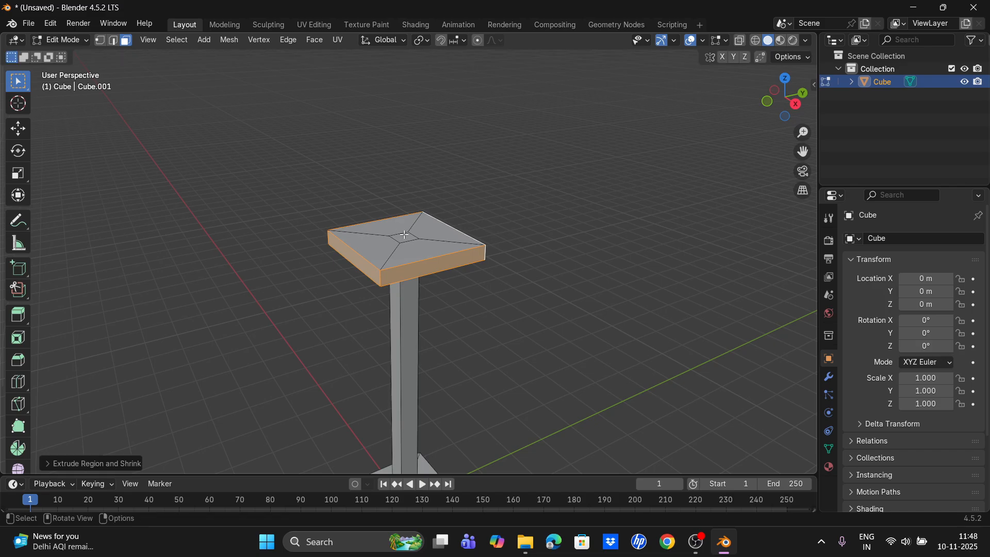
# Scale up the small central face on top of the platform to about three times its size.
pyautogui.click(405, 235)
pyautogui.press('s')
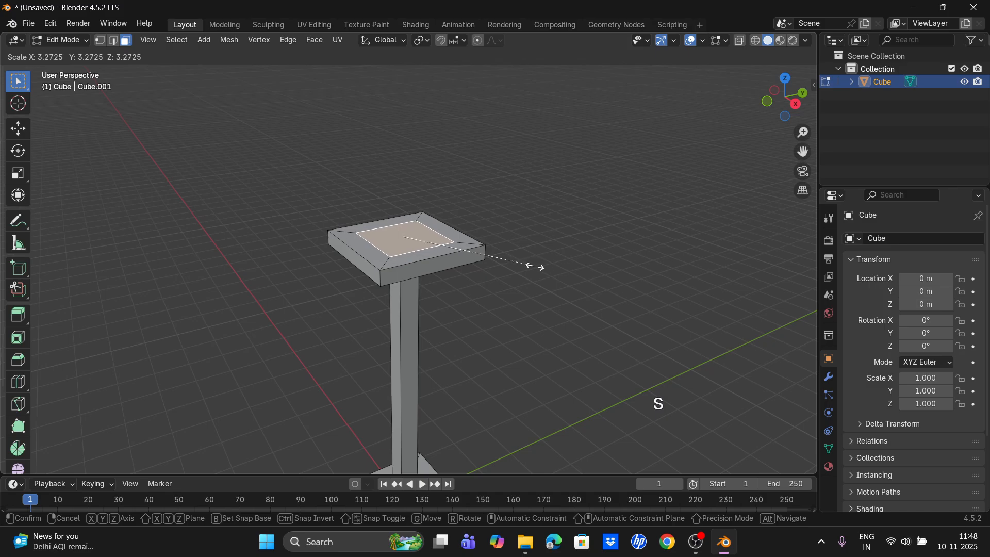
pyautogui.click(523, 264)
# Extrude the platform's central face upward into a tall box and scale the box's top face by about 1.74 to flare the walls.
pyautogui.scroll(-2, 519, 280)
pyautogui.moveTo(478, 299); pyautogui.dragTo(505, 291, button='middle')
pyautogui.press('e')
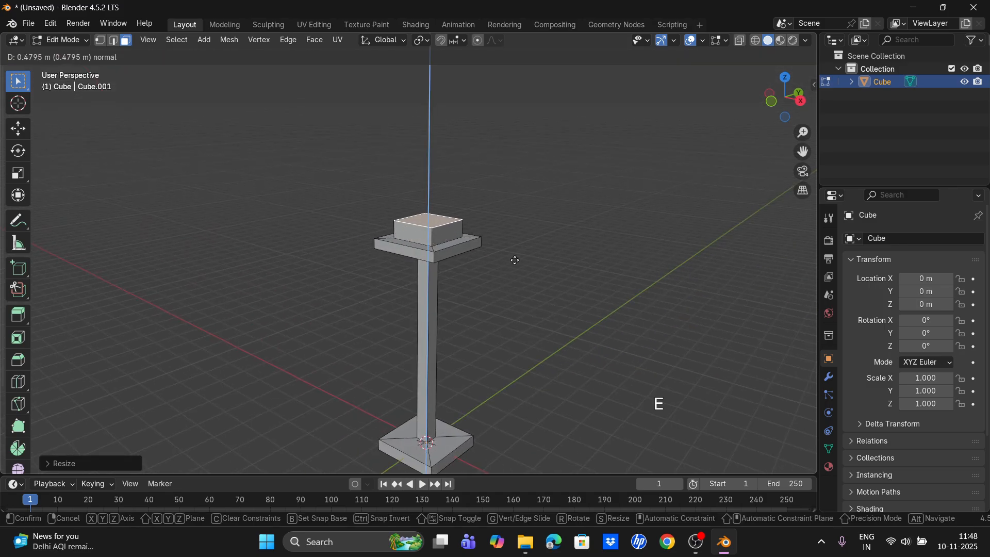
pyautogui.click(519, 209)
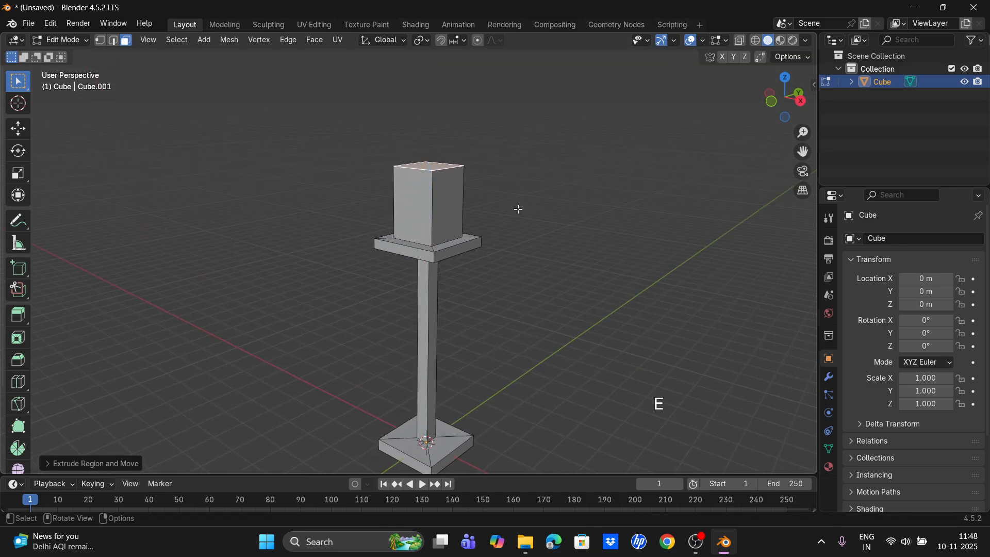
pyautogui.press('s')
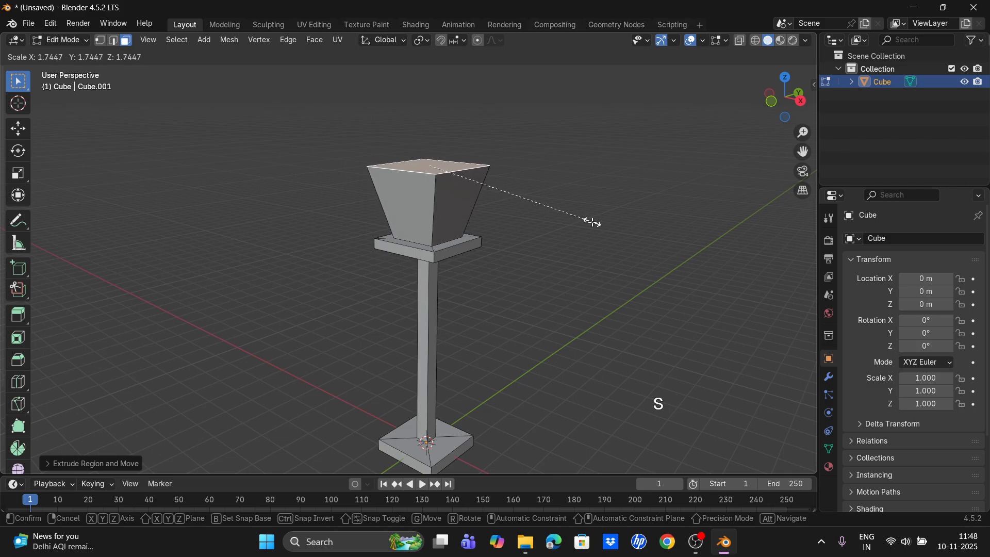
pyautogui.click(593, 223)
# Add a centred loop cut through the body and raise its top edge about 1.44 m along Z as a roof ridge.
pyautogui.moveTo(476, 183); pyautogui.dragTo(479, 195, button='middle')
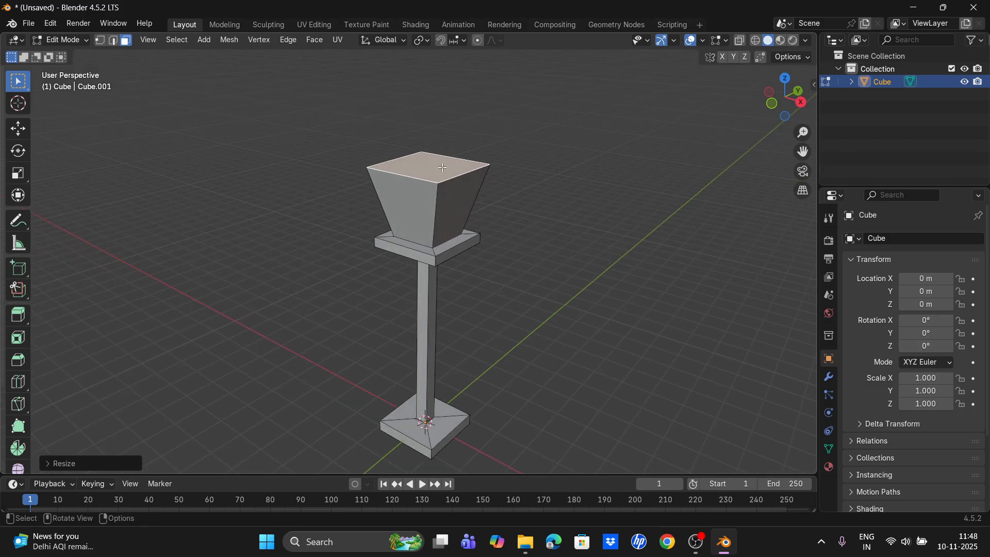
pyautogui.hotkey('ctrl', '2')
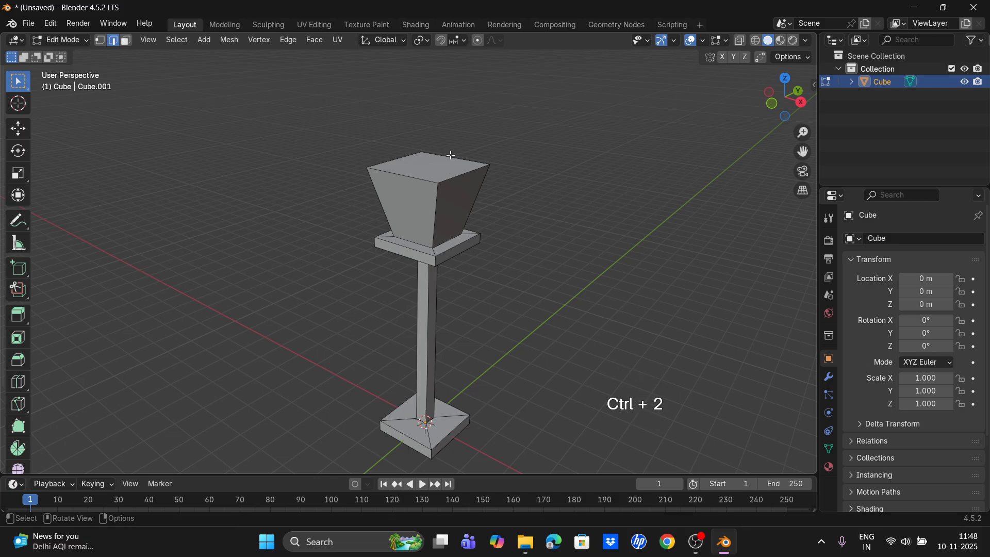
pyautogui.hotkey('ctrl', 'r')
pyautogui.click(439, 161)
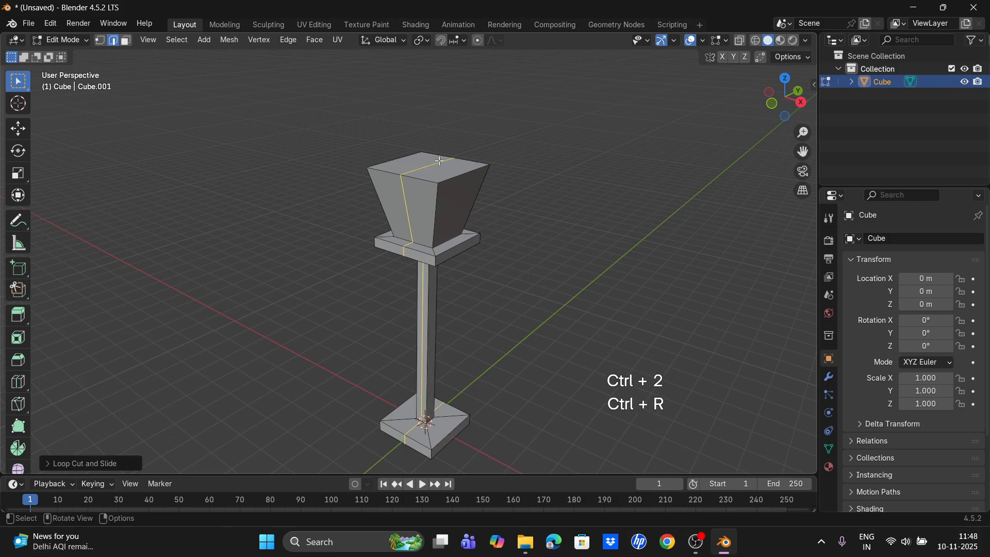
pyautogui.press('g')
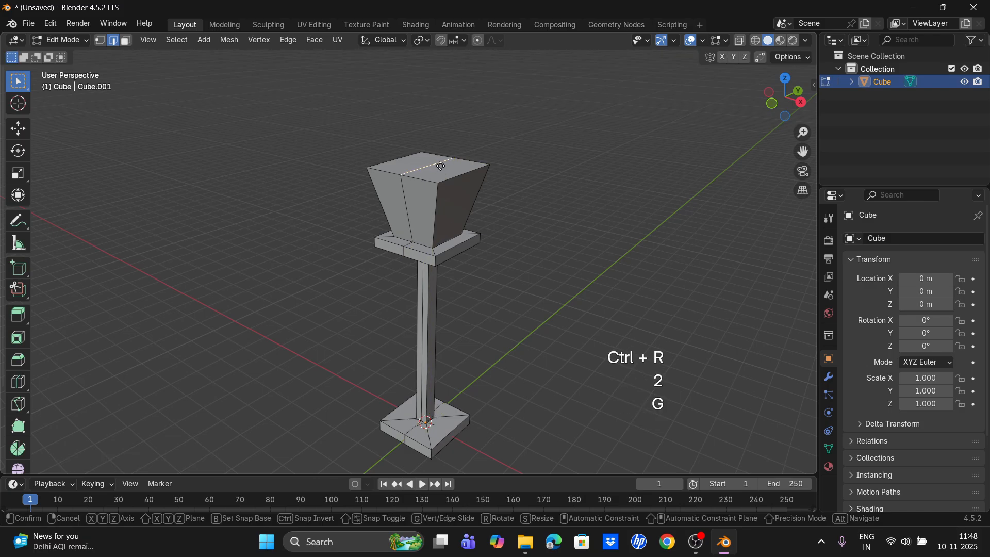
pyautogui.press('z')
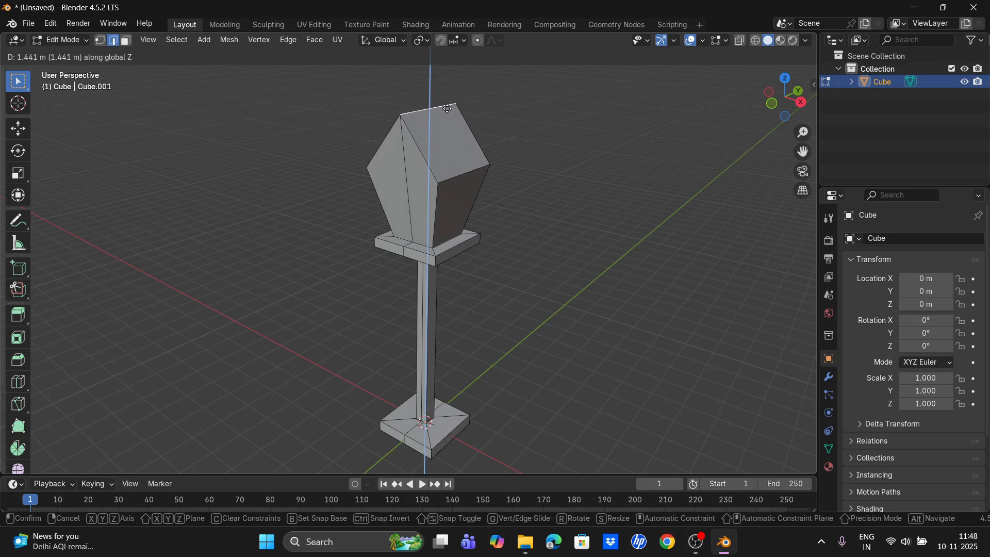
pyautogui.click(448, 109)
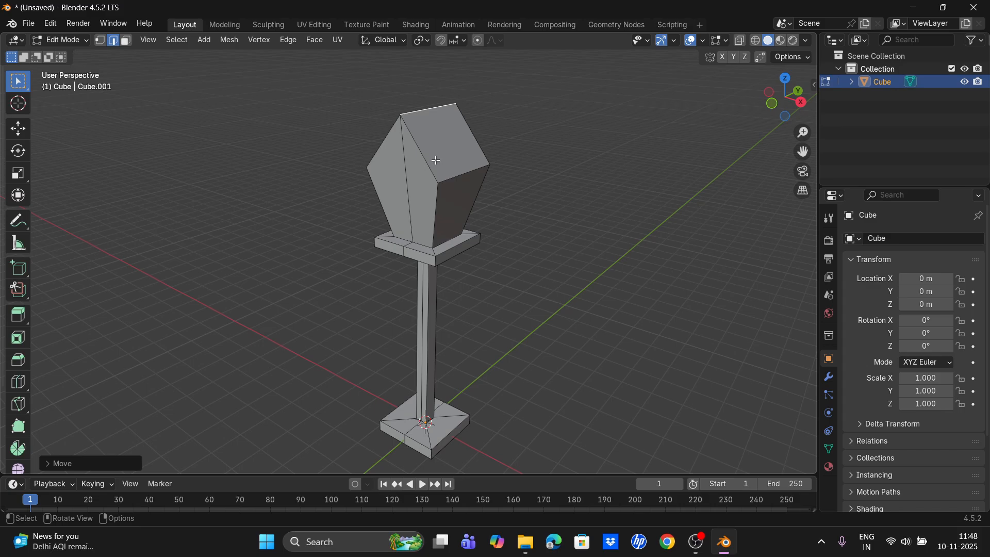
# Extrude both sloping roof faces outward along their normals with even thickness to make a thick roof.
pyautogui.press('3')
pyautogui.click(441, 154)
pyautogui.moveTo(441, 153); pyautogui.dragTo(383, 173, button='middle')
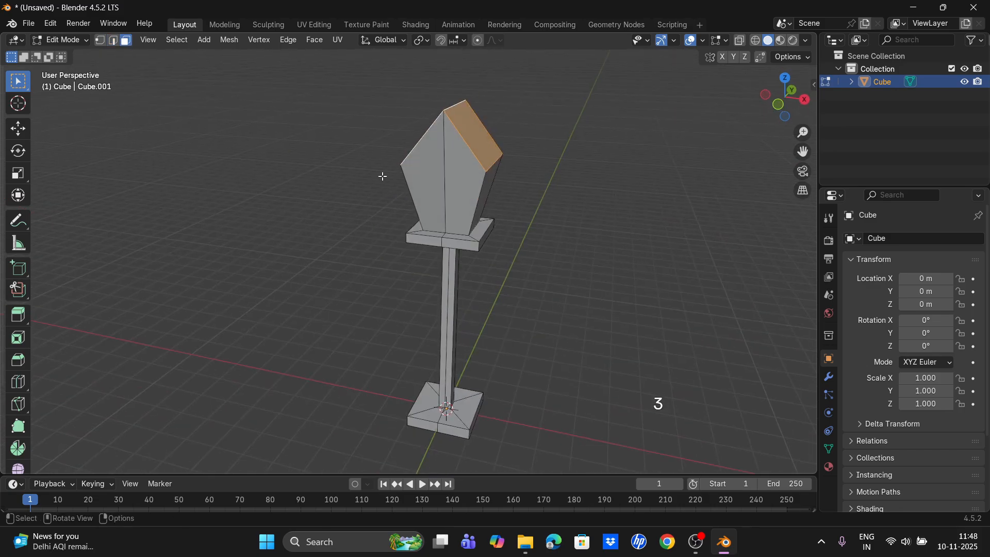
pyautogui.hotkey('alt', 'e')
pyautogui.click(486, 156)
pyautogui.press('s')
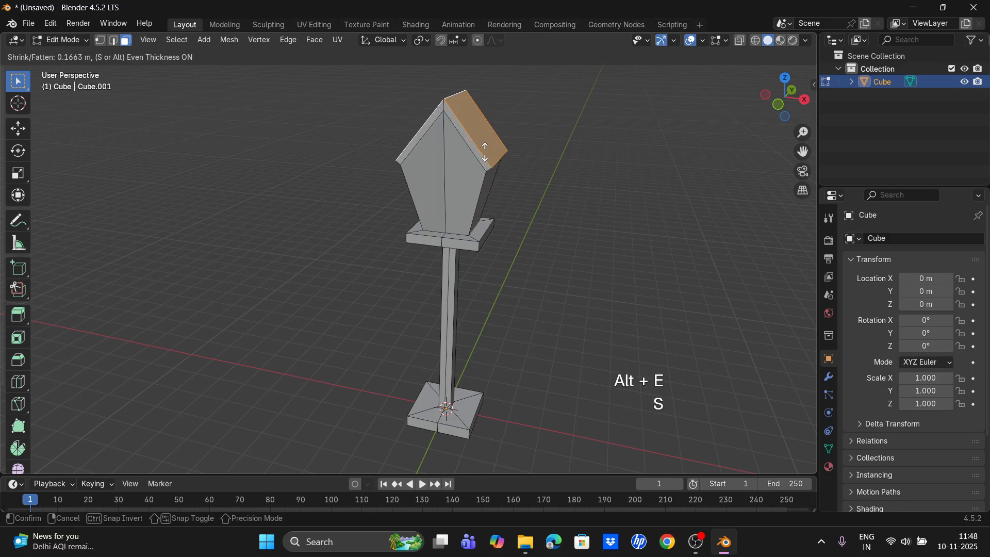
pyautogui.click(486, 150)
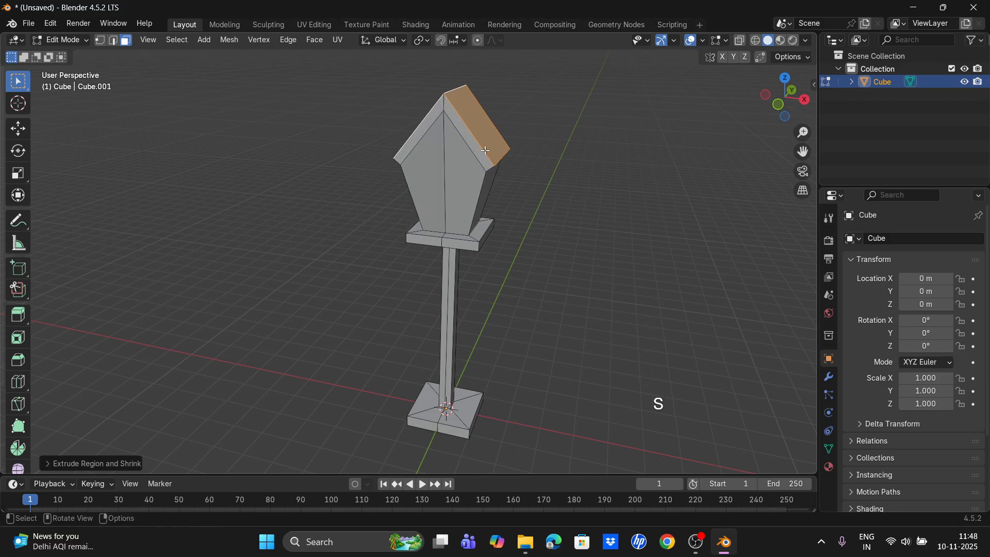
# Extrude the roof's eave and gable rim faces on all sides outward along normals with even thickness to form an overhang.
pyautogui.moveTo(485, 150); pyautogui.dragTo(613, 146, button='middle')
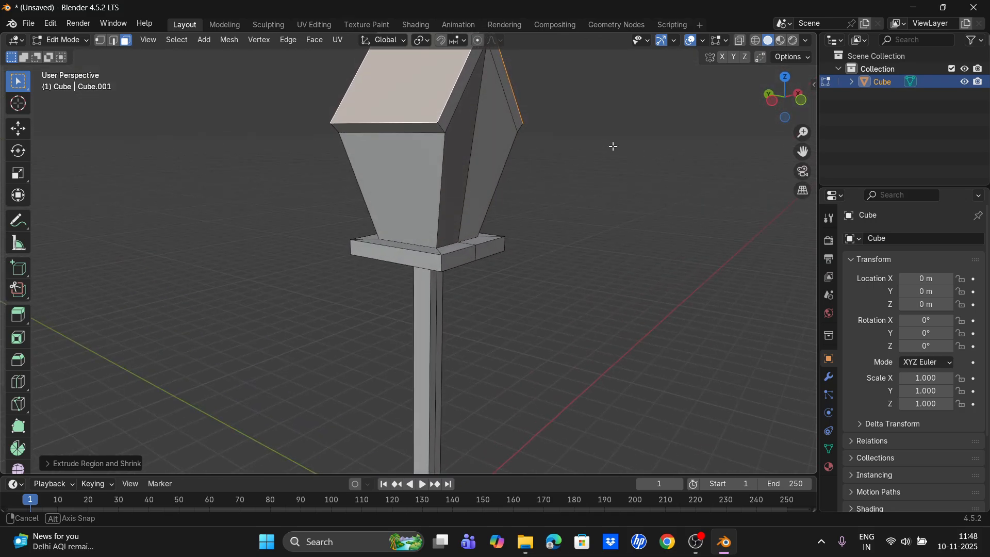
pyautogui.click(435, 129)
pyautogui.keyDown('shift'); pyautogui.click(450, 114); pyautogui.keyUp('shift')
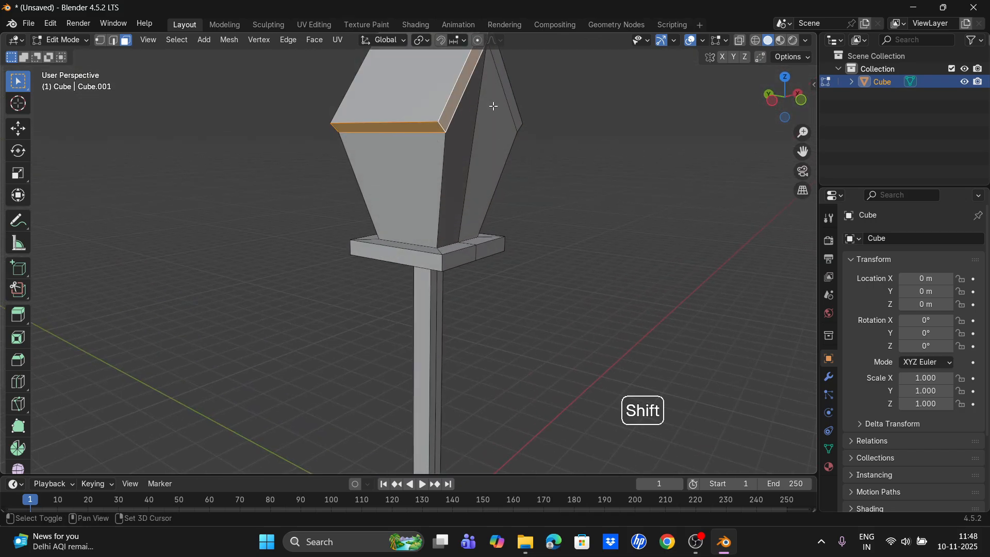
pyautogui.moveTo(468, 155); pyautogui.dragTo(674, 181, button='middle')
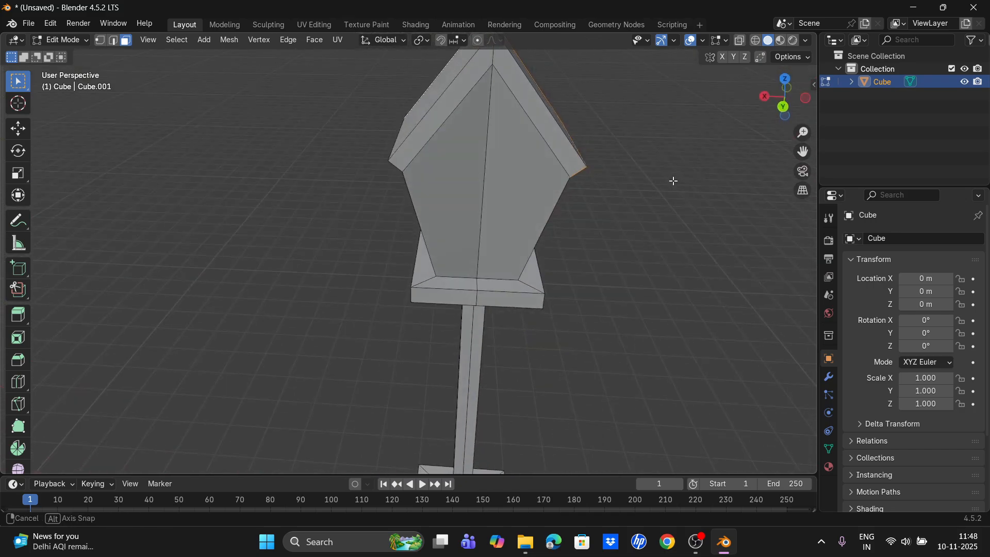
pyautogui.keyDown('shift'); pyautogui.click(422, 125); pyautogui.keyUp('shift')
pyautogui.moveTo(538, 113); pyautogui.dragTo(407, 175, button='middle')
pyautogui.keyDown('shift'); pyautogui.click(428, 173); pyautogui.keyUp('shift')
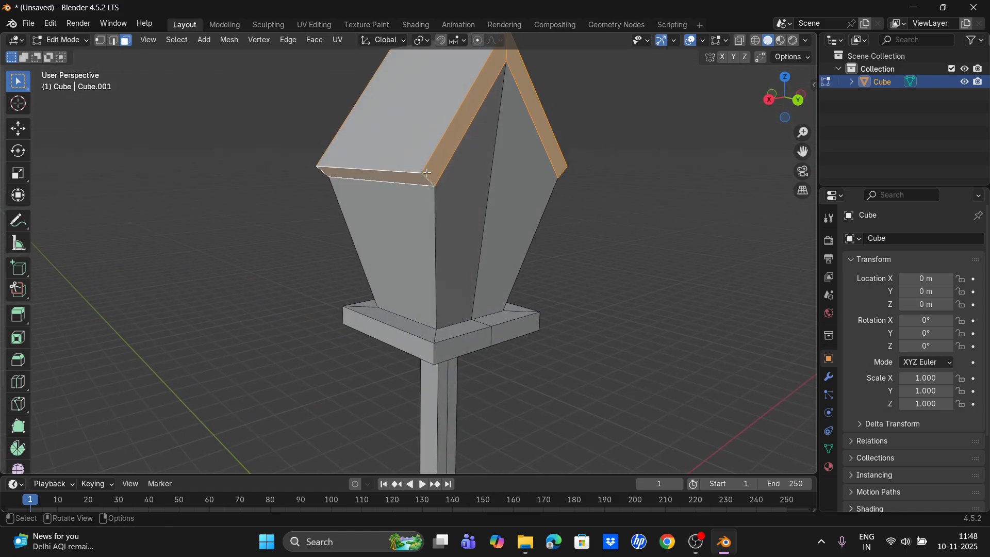
pyautogui.hotkey('alt', 'e')
pyautogui.click(540, 188)
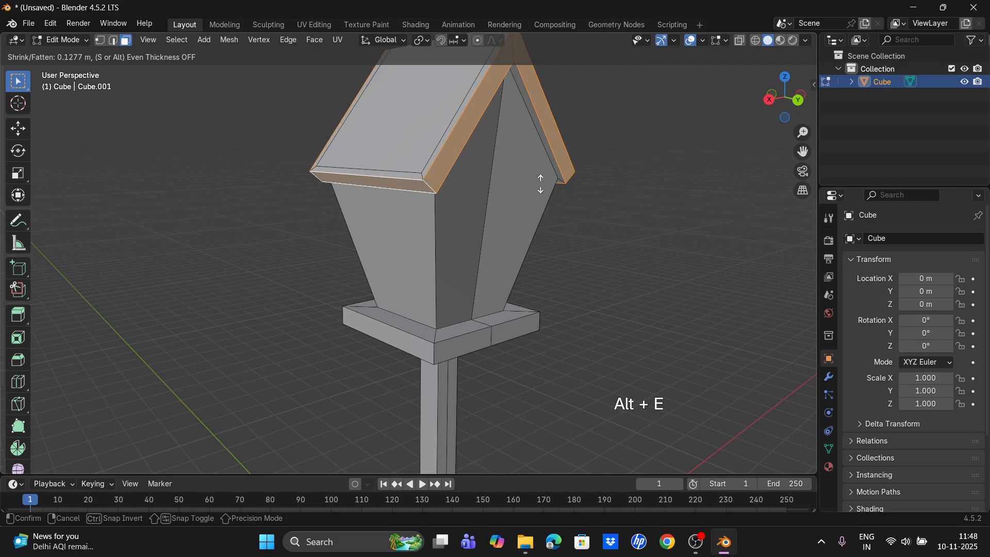
pyautogui.press('s')
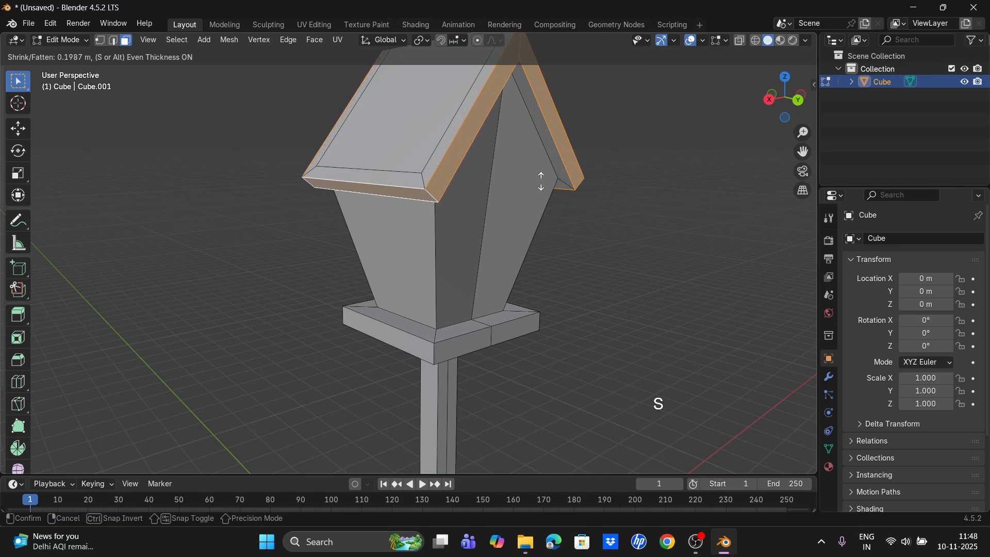
pyautogui.click(542, 176)
pyautogui.press('Tab')
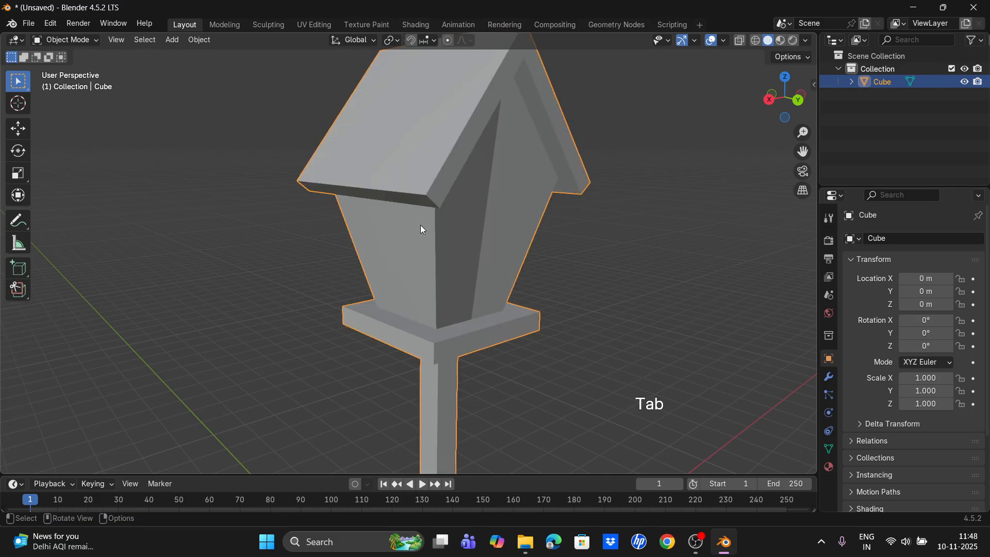
pyautogui.moveTo(424, 223)
pyautogui.mouseDown(button='middle')
pyautogui.moveTo(586, 219)
pyautogui.moveTo(407, 217)
pyautogui.mouseUp(button='middle')
pyautogui.press('Escape')
pyautogui.hotkey('ctrl', 'z')
pyautogui.hotkey('ctrl', 'z')
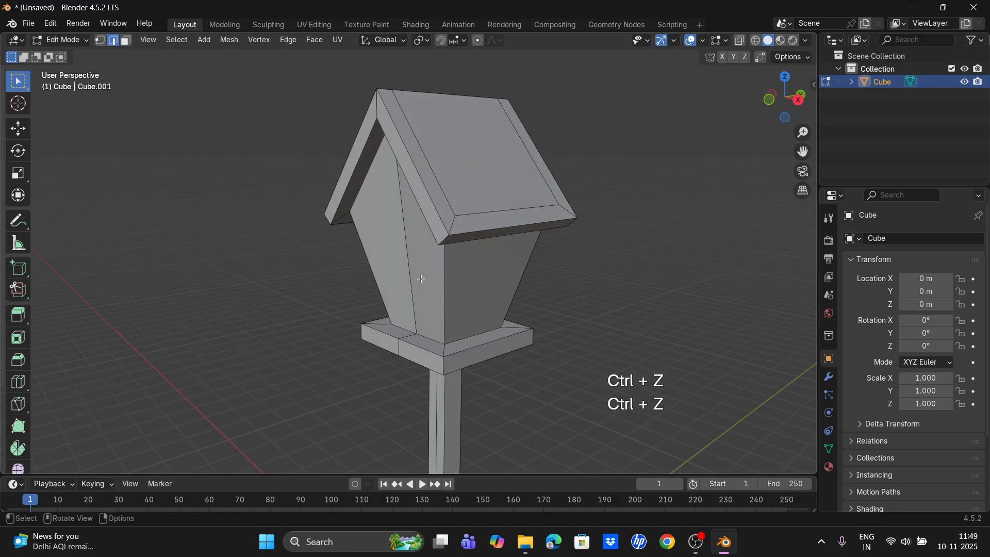
# Move the centre edges of the two gable walls outward along Y, one by about -0.07 m and the opposite one by about 0.04 m.
pyautogui.press('g')
pyautogui.press('y')
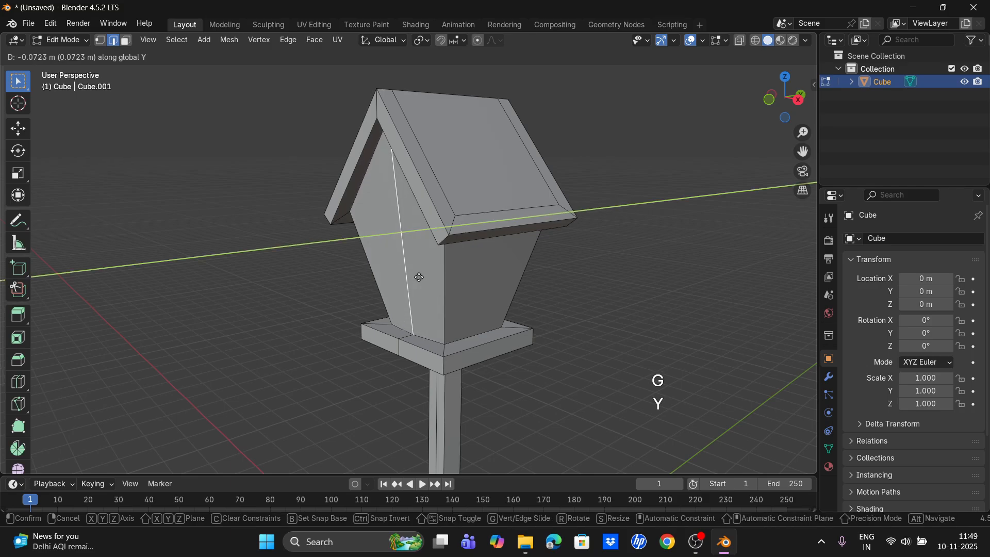
pyautogui.click(419, 277)
pyautogui.moveTo(420, 277); pyautogui.dragTo(569, 297, button='middle')
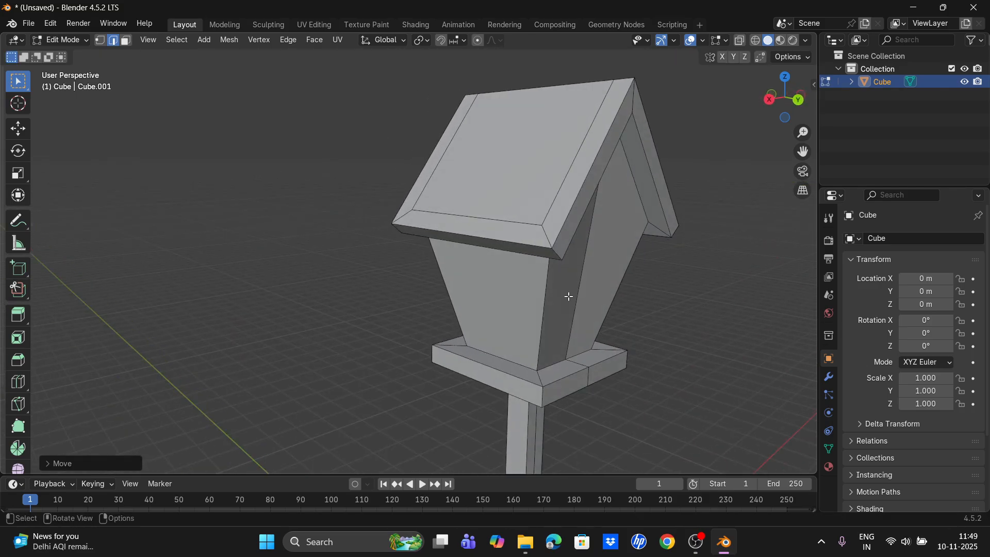
pyautogui.press('g')
pyautogui.press('y')
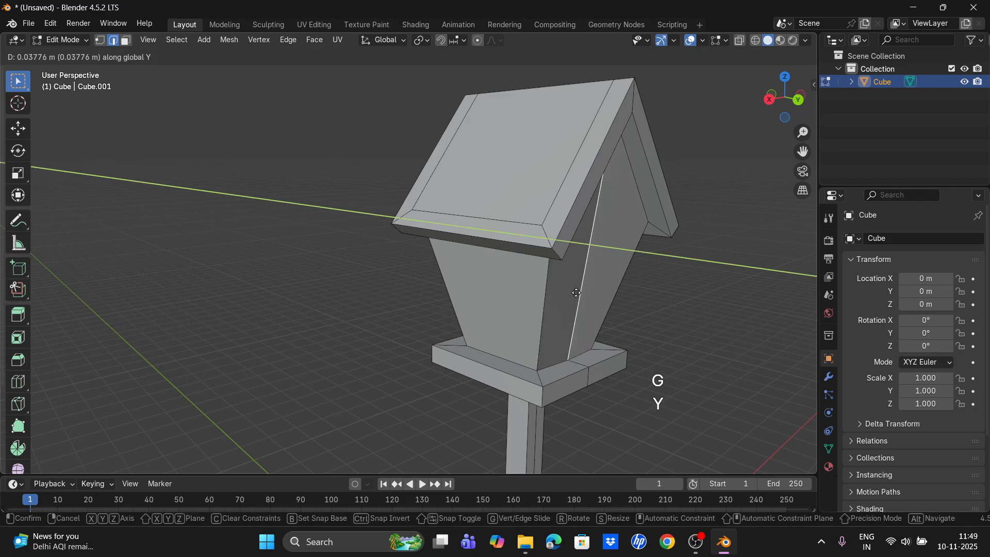
pyautogui.click(576, 293)
# Dissolve the vertical centre edges on both gable walls.
pyautogui.moveTo(577, 292); pyautogui.dragTo(482, 302, button='middle')
pyautogui.press('Tab')
pyautogui.press('Tab')
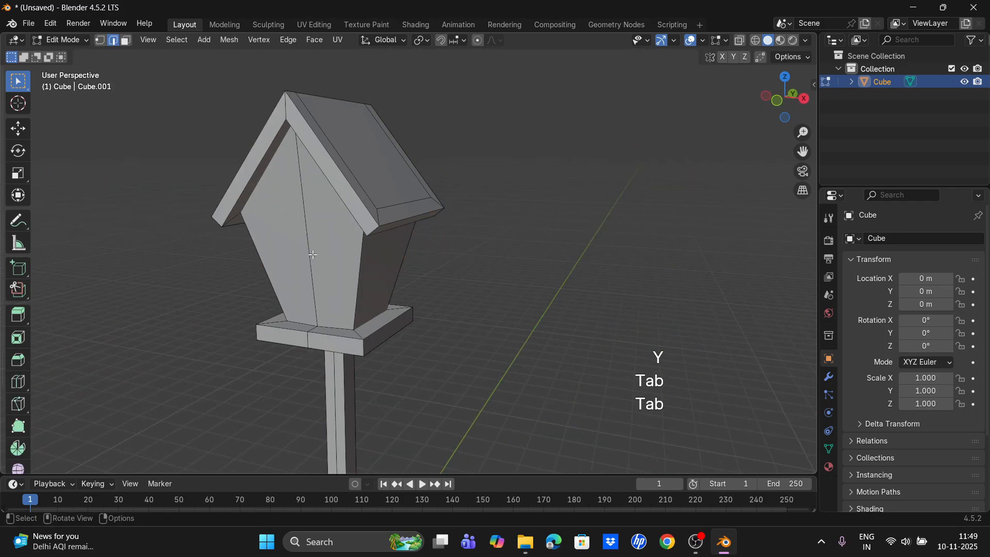
pyautogui.moveTo(386, 270); pyautogui.dragTo(433, 270, button='middle')
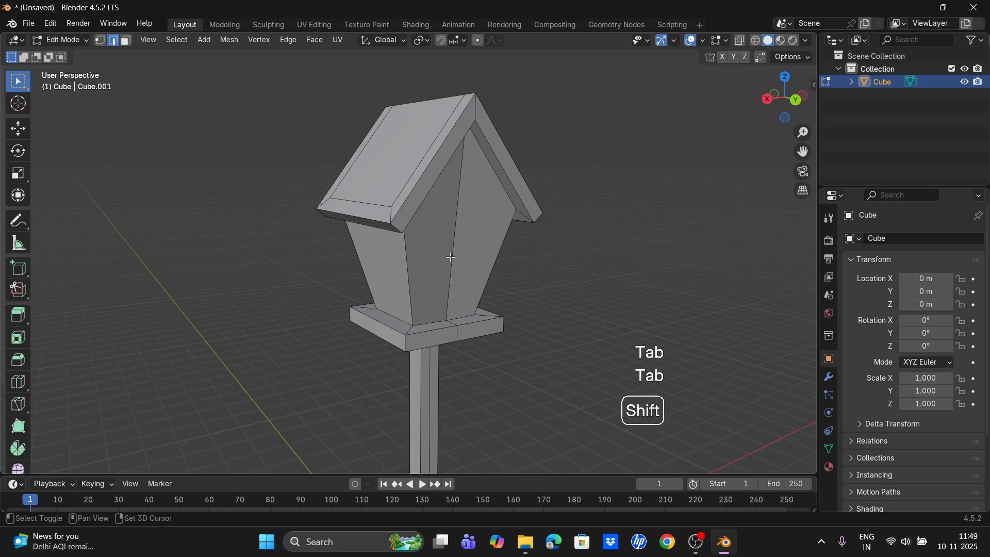
pyautogui.press('x')
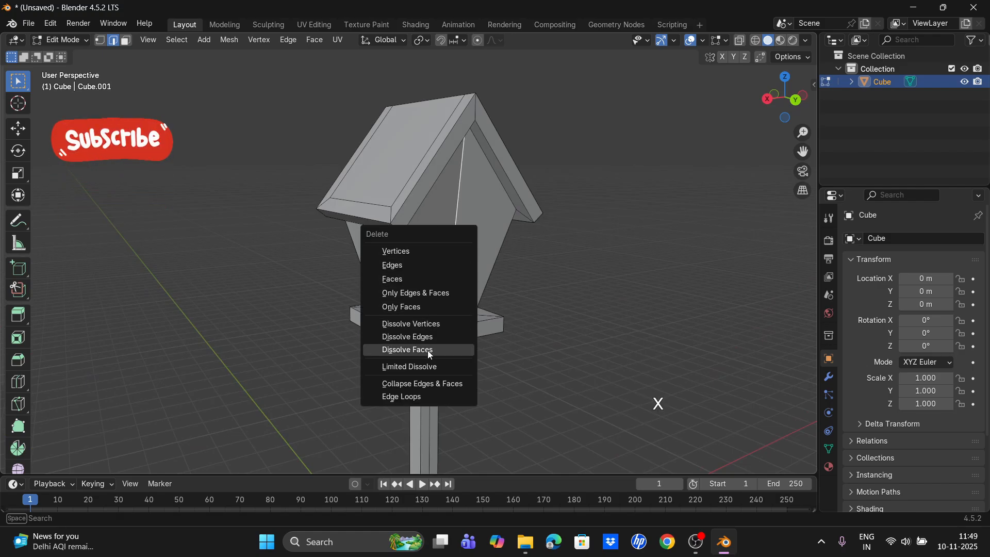
pyautogui.click(431, 337)
pyautogui.moveTo(431, 330); pyautogui.dragTo(636, 305, button='middle')
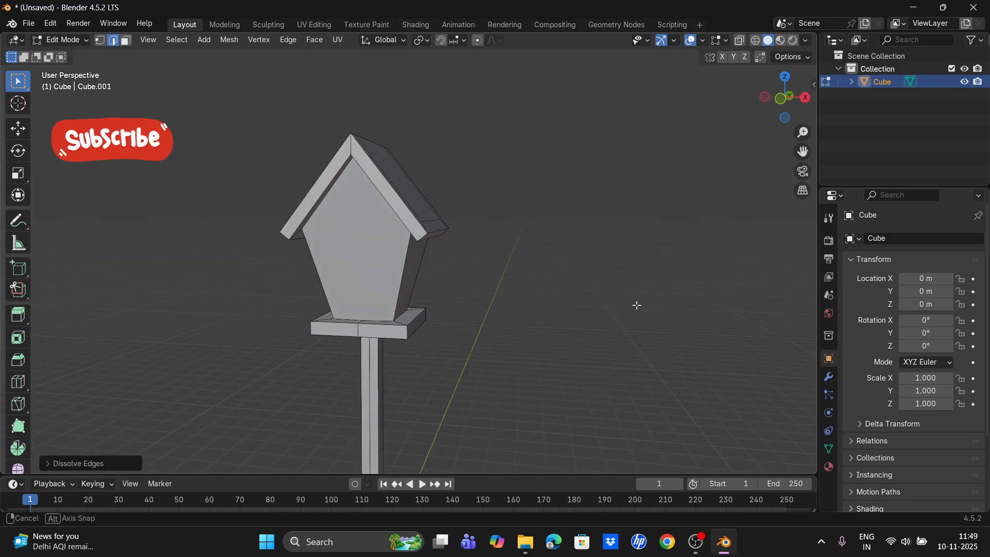
# Add a cylinder mesh as a separate object and shade it auto smooth.
pyautogui.press('Tab')
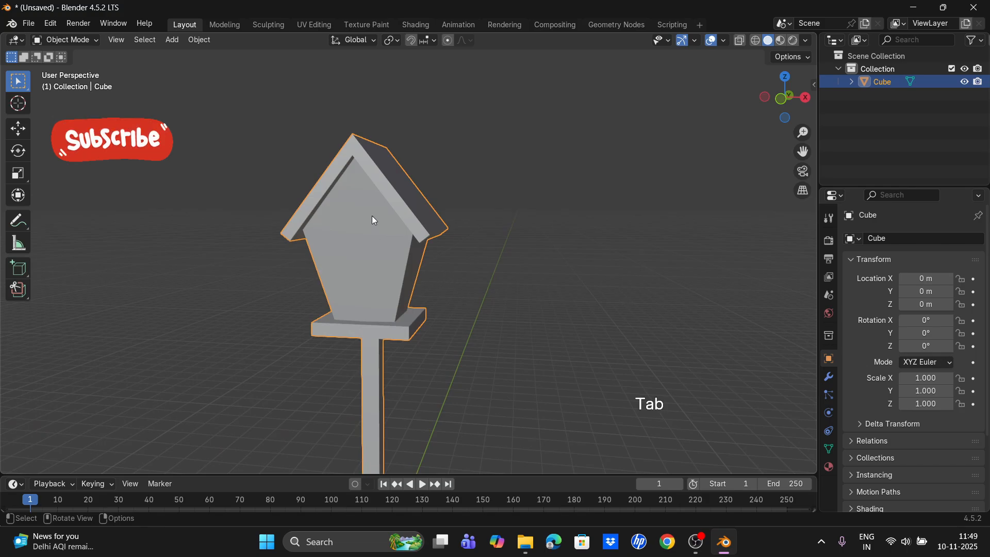
pyautogui.hotkey('shift', 'a')
pyautogui.moveTo(374, 214)
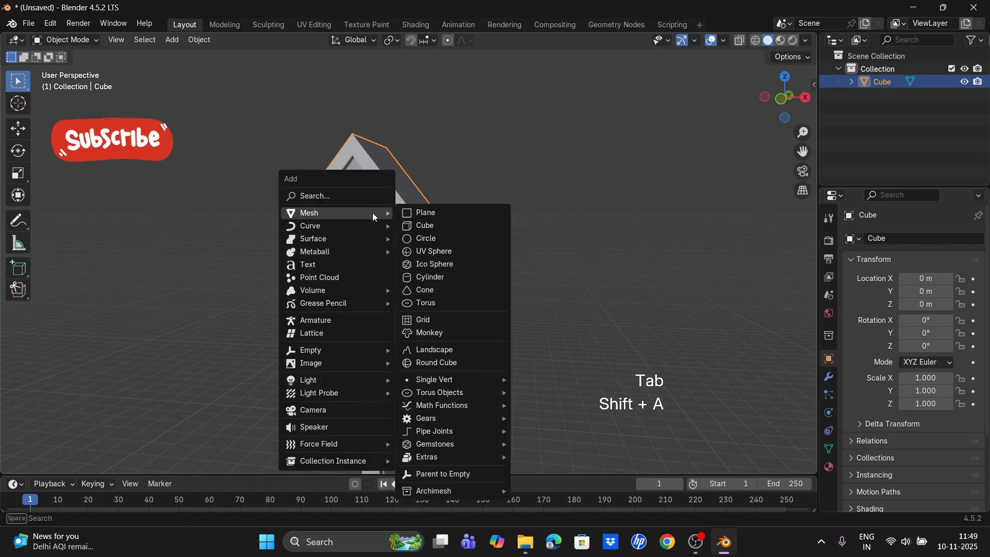
pyautogui.click(429, 277)
pyautogui.scroll(-1, 420, 402)
pyautogui.scroll(-3, 418, 415)
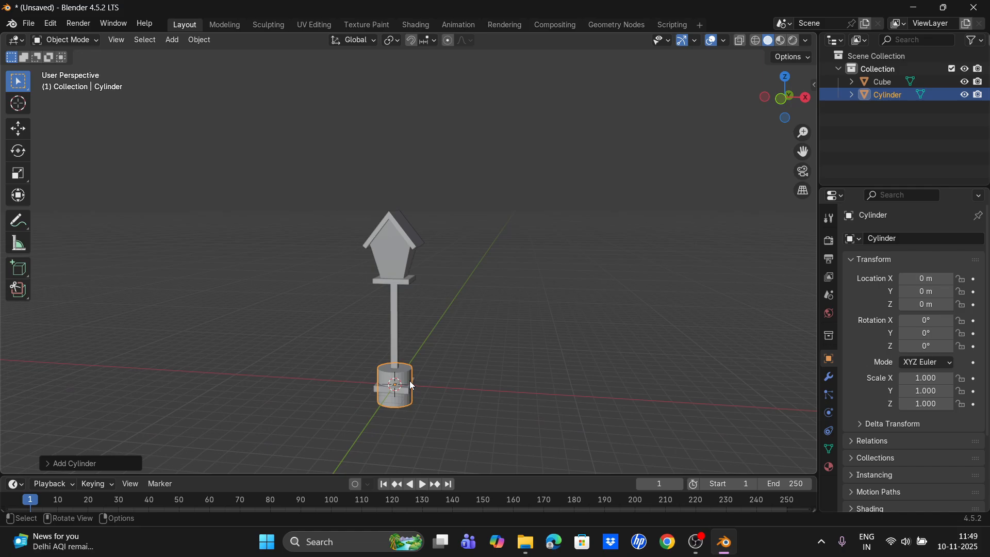
pyautogui.rightClick(410, 382)
pyautogui.click(373, 290)
# Raise the cylinder about 7.81 m along Z into the birdhouse body and rotate it 90° about X.
pyautogui.press('g')
pyautogui.press('z')
pyautogui.click(505, 276)
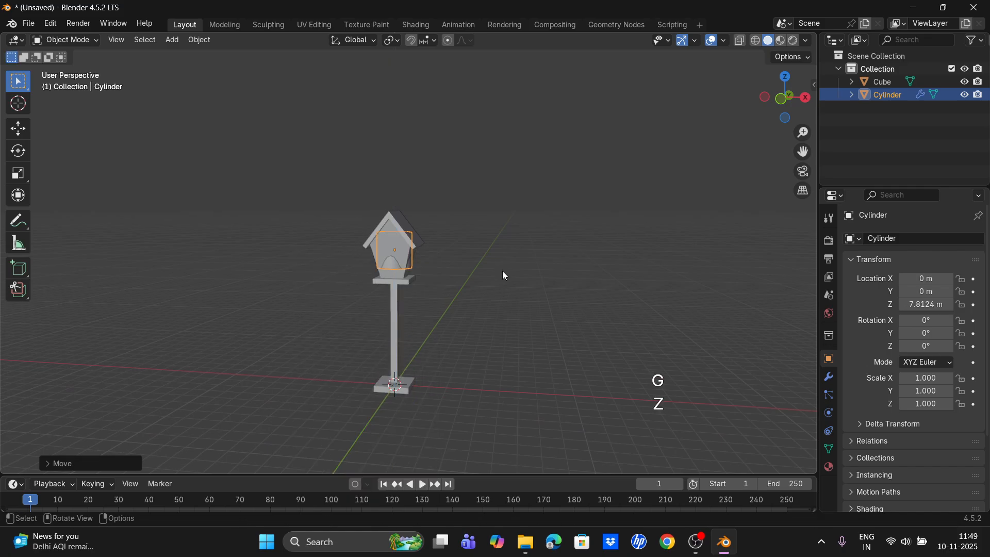
pyautogui.write('rx90')
pyautogui.press('Return')
pyautogui.scroll(4, 505, 276)
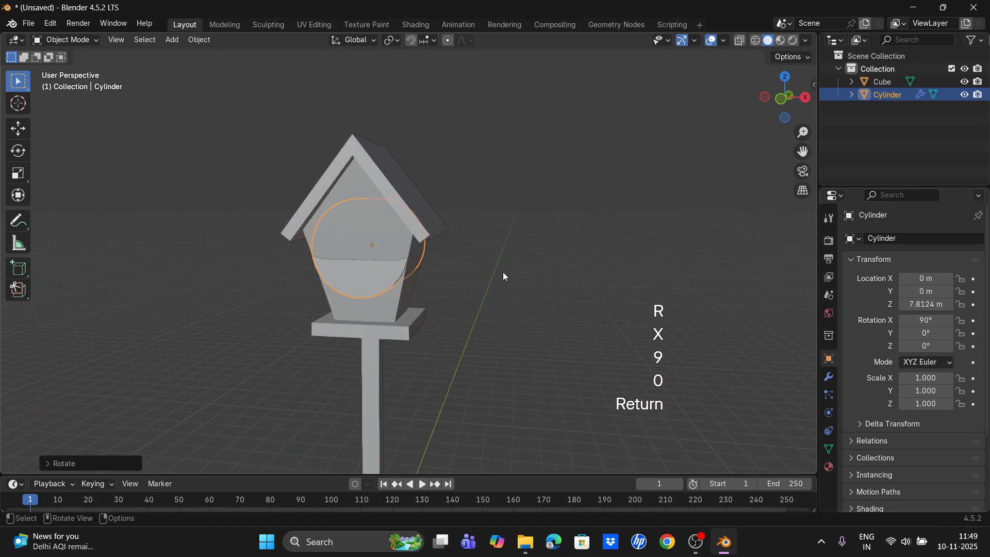
# Scale the cylinder to about 0.59 and move it about -0.65 m along Y so it protrudes through the front gable wall.
pyautogui.moveTo(505, 277); pyautogui.dragTo(422, 281, button='middle')
pyautogui.press('s')
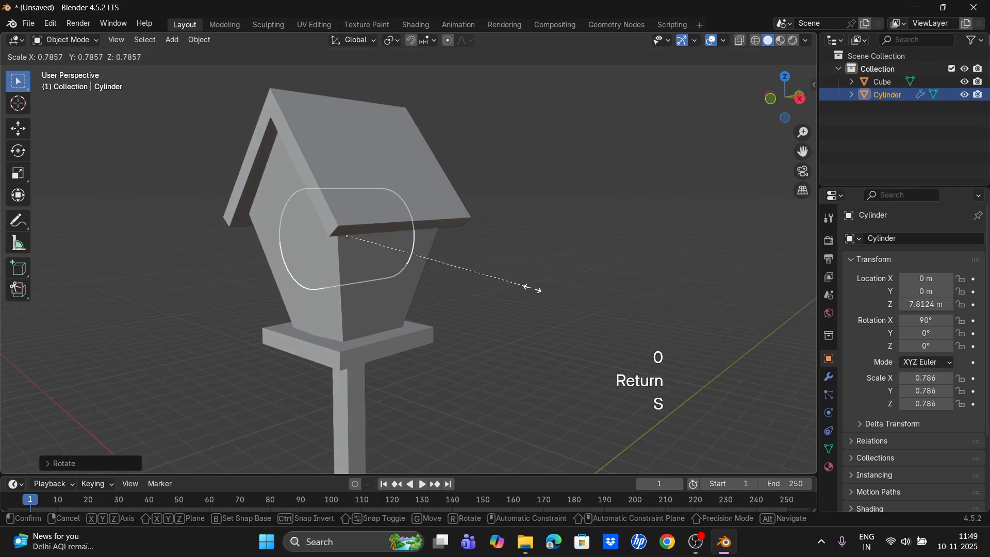
pyautogui.click(480, 289)
pyautogui.press('g')
pyautogui.press('y')
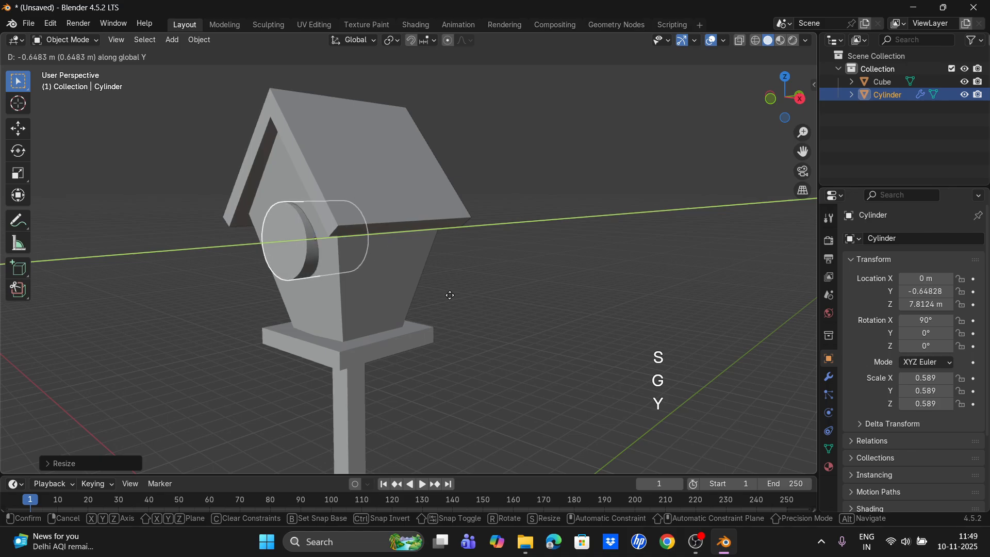
pyautogui.click(444, 294)
pyautogui.moveTo(444, 294); pyautogui.dragTo(377, 292, button='middle')
# Add a Boolean Difference modifier to the birdhouse with the cylinder as its cutting object.
pyautogui.click(376, 292)
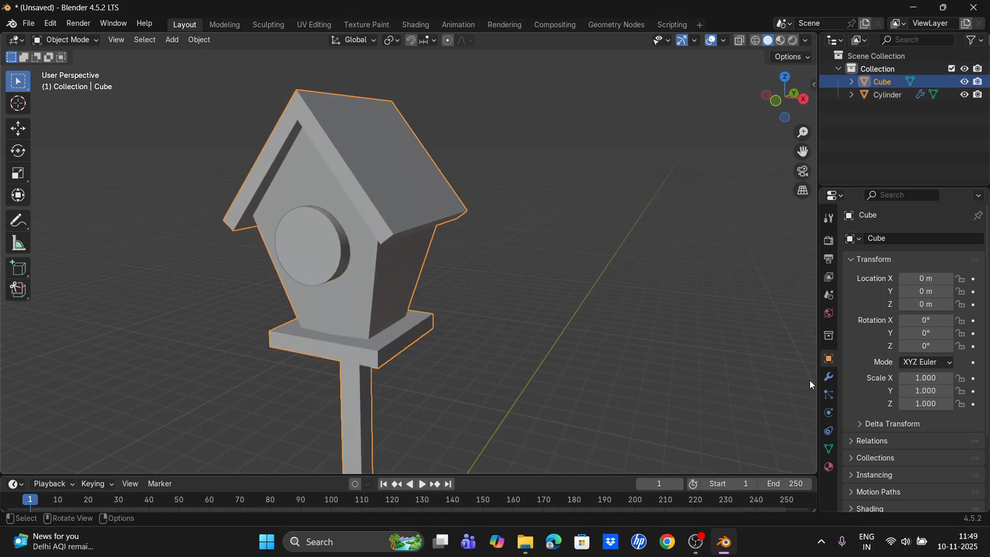
pyautogui.click(831, 378)
pyautogui.click(908, 240)
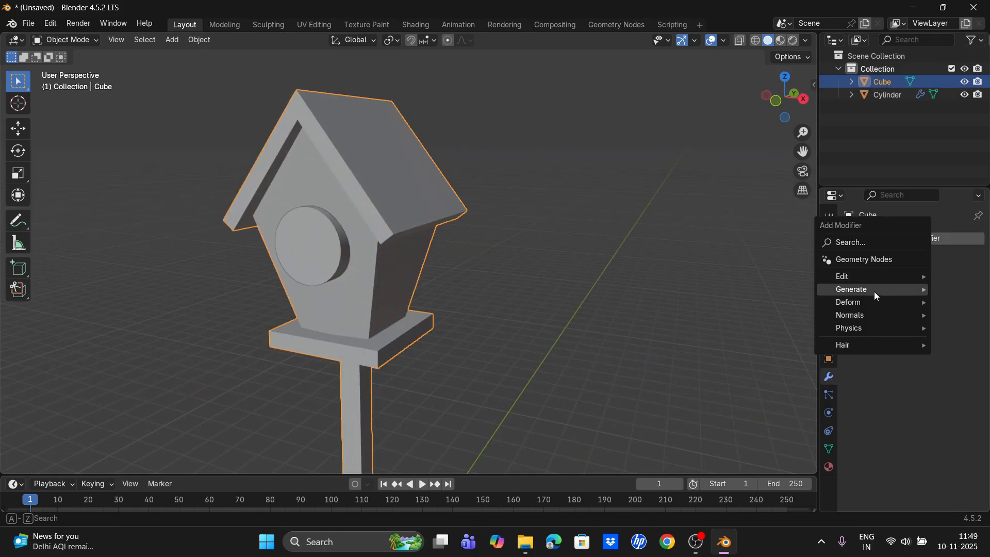
pyautogui.moveTo(874, 290)
pyautogui.click(741, 96)
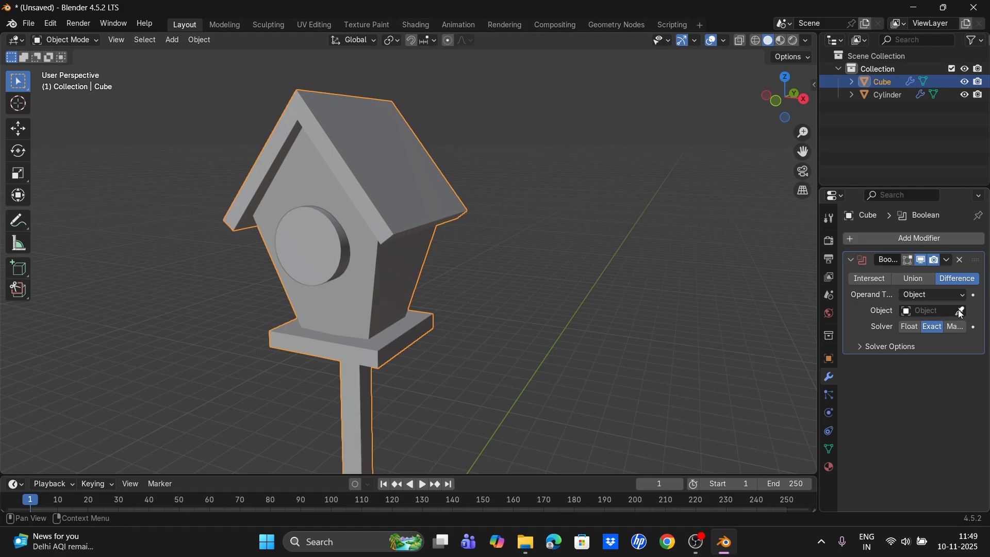
pyautogui.click(312, 223)
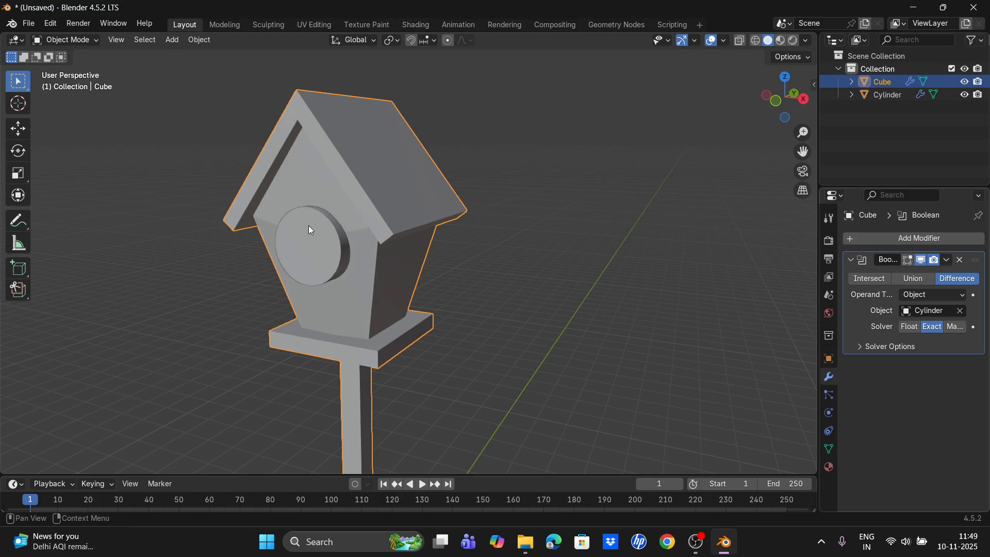
# Hide the cylinder cutter in the viewport to reveal the round entrance hole.
pyautogui.click(320, 251)
pyautogui.press('h')
pyautogui.moveTo(320, 251)
pyautogui.mouseDown(button='middle')
pyautogui.moveTo(370, 240)
pyautogui.moveTo(437, 245)
pyautogui.moveTo(205, 250)
pyautogui.moveTo(382, 259)
pyautogui.moveTo(320, 240)
pyautogui.mouseUp(button='middle')
pyautogui.scroll(2, 355, 246)
pyautogui.scroll(-3, 385, 247)
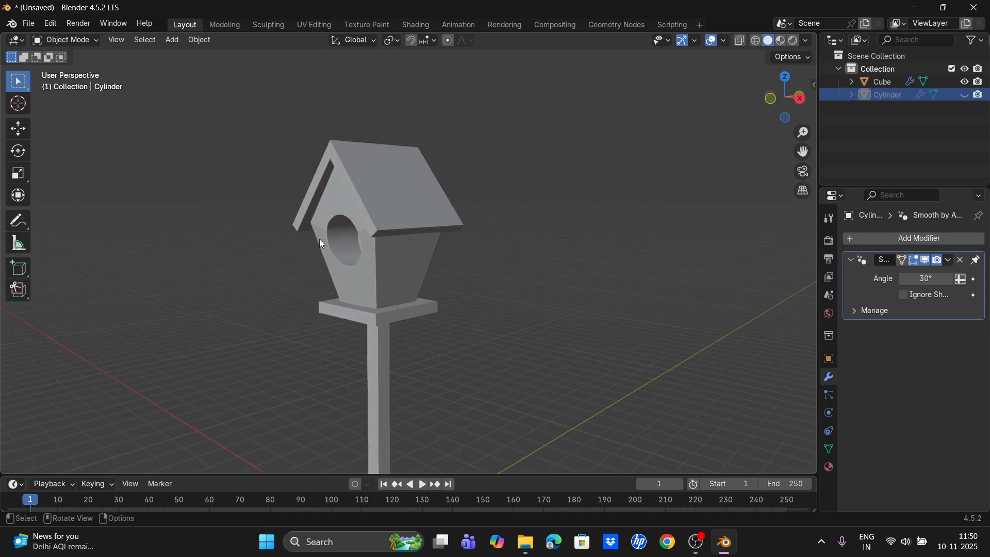
# Select the upper and lower edge loops around the roof's rim and apply the birdhouse object's transform.
pyautogui.click(384, 225)
pyautogui.press('Tab')
pyautogui.scroll(3, 425, 235)
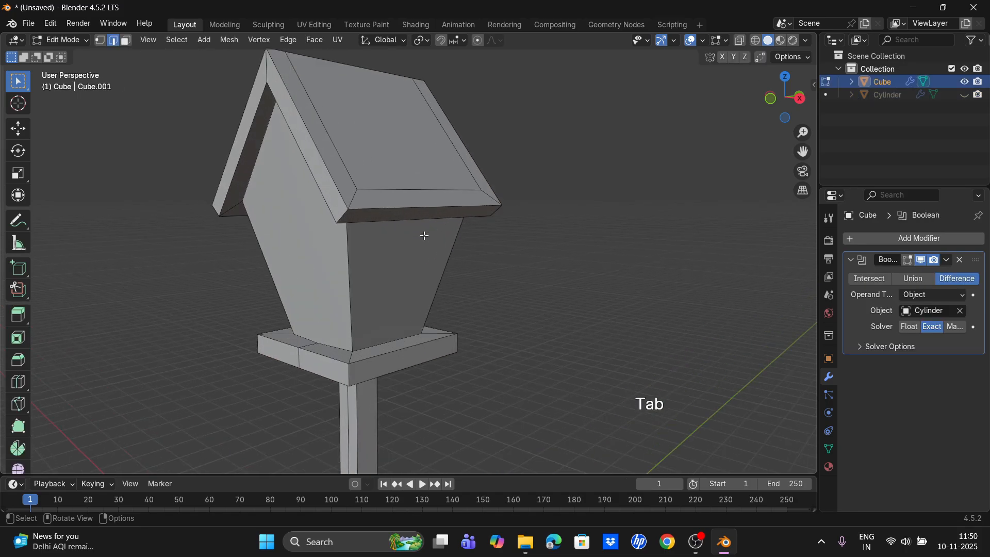
pyautogui.keyDown('alt'); pyautogui.click(411, 219); pyautogui.keyUp('alt')
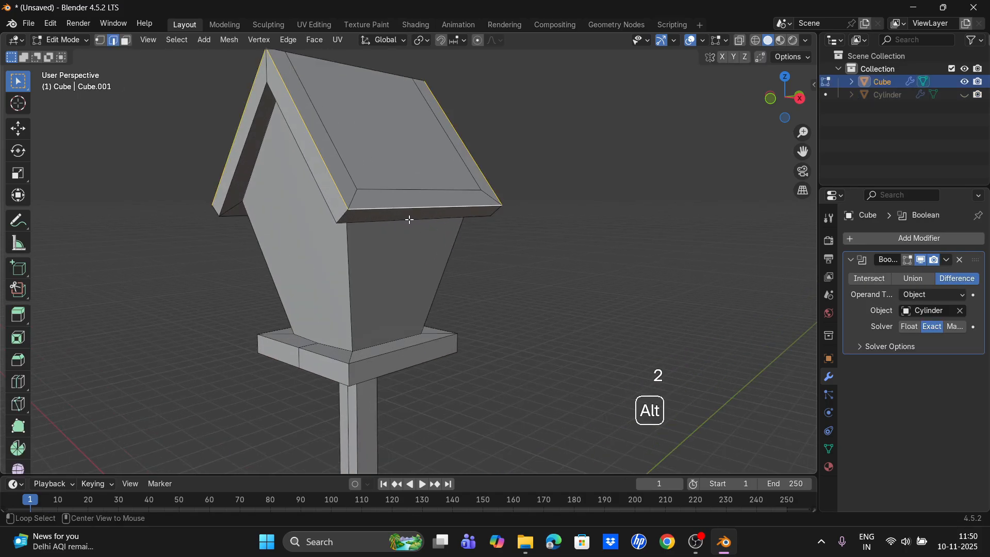
pyautogui.keyDown('alt'); pyautogui.keyDown('shift'); pyautogui.click(410, 220); pyautogui.keyUp('shift'); pyautogui.keyUp('alt')
pyautogui.press('Tab')
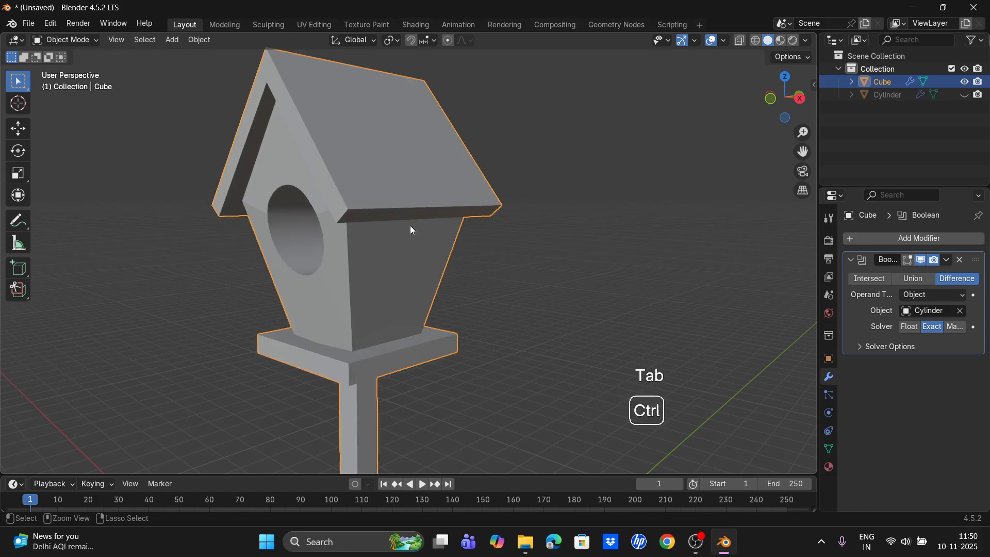
pyautogui.hotkey('ctrl', 'a')
pyautogui.click(408, 225)
# Add the corner edges of the body, platform and pole to the selected roof rims and bevel all about 0.09 m with 4 segments.
pyautogui.press('Tab')
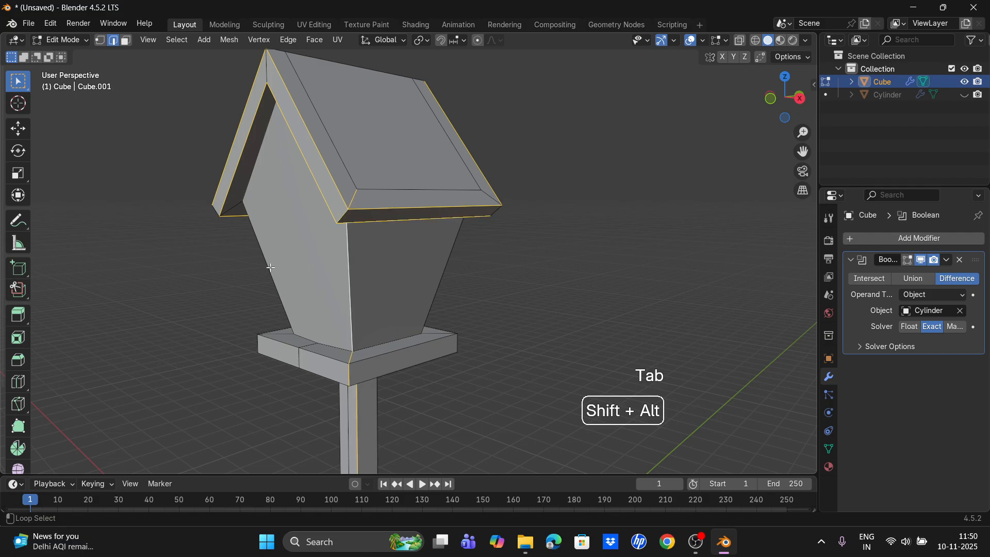
pyautogui.keyDown('alt'); pyautogui.keyDown('shift'); pyautogui.click(450, 260); pyautogui.keyUp('shift'); pyautogui.keyUp('alt')
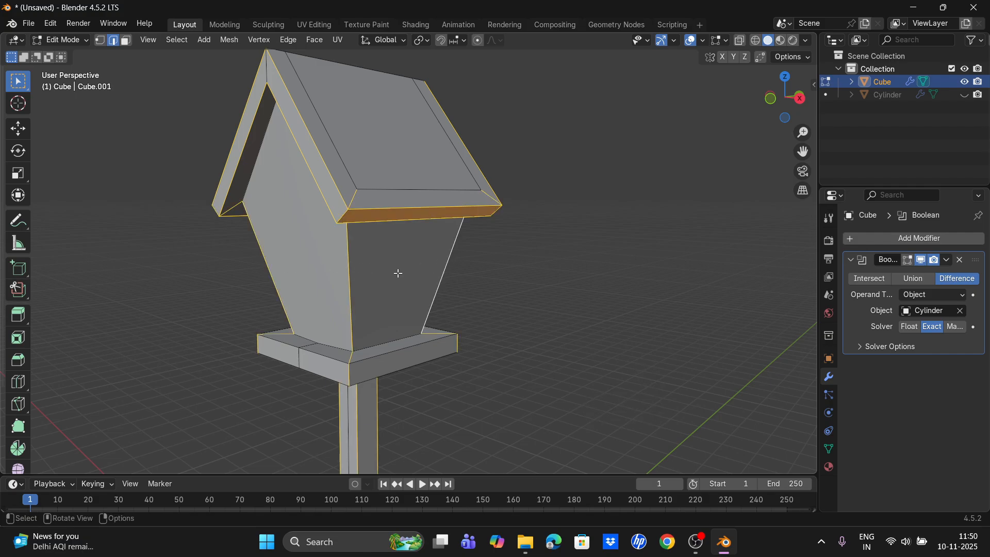
pyautogui.moveTo(398, 274); pyautogui.dragTo(570, 272, button='middle')
pyautogui.keyDown('alt'); pyautogui.keyDown('shift'); pyautogui.click(115, 291); pyautogui.keyUp('shift'); pyautogui.keyUp('alt')
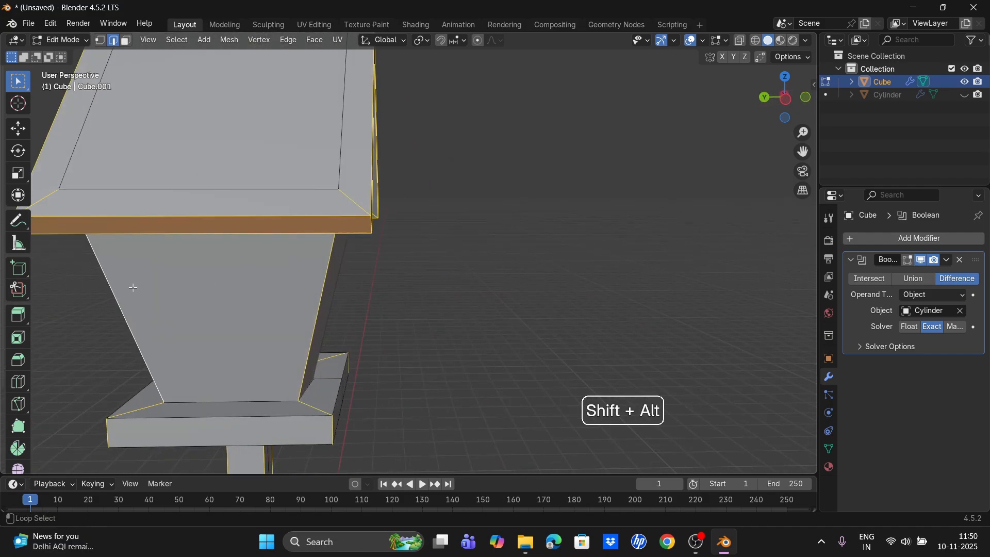
pyautogui.moveTo(133, 287); pyautogui.dragTo(515, 265, button='middle')
pyautogui.hotkey('ctrl', 'b')
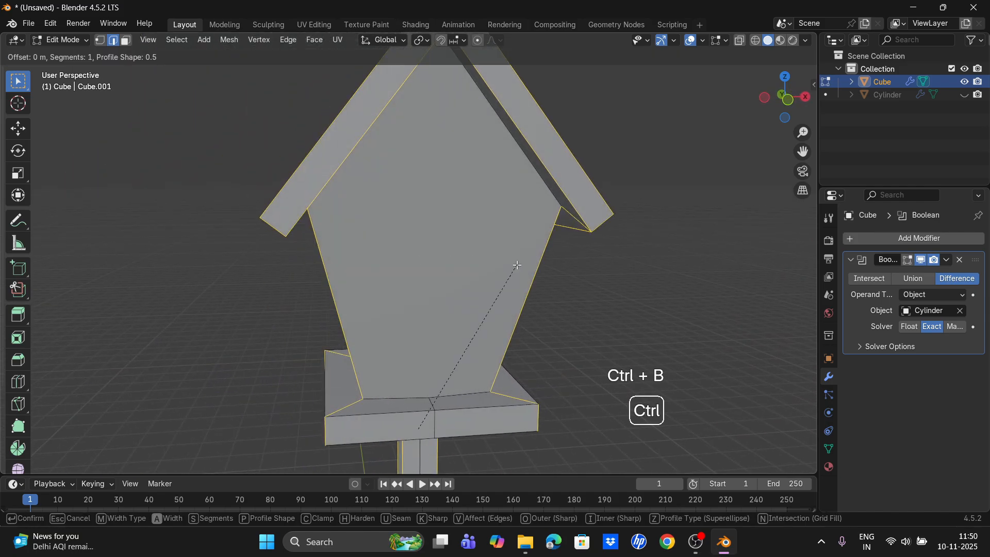
pyautogui.scroll(4, 545, 272)
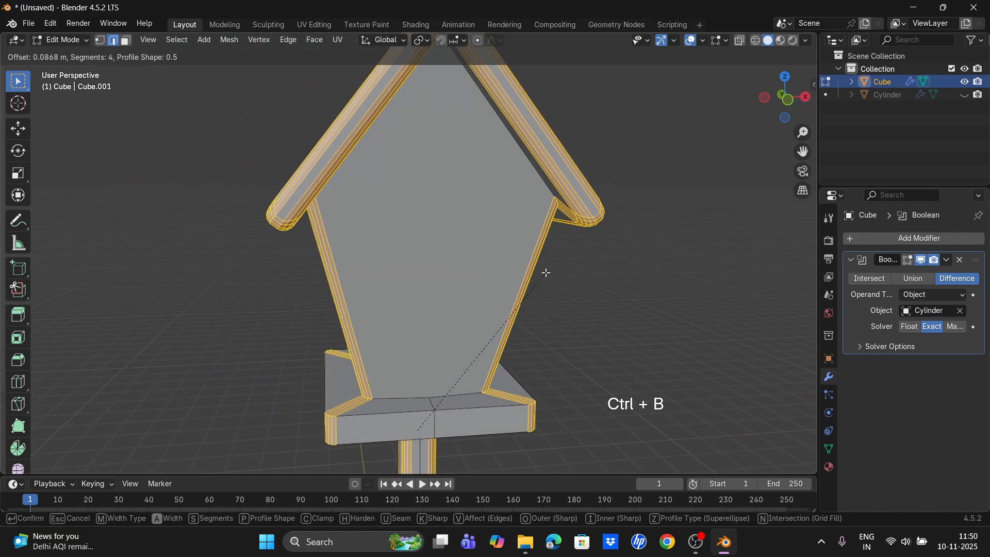
pyautogui.click(549, 273)
pyautogui.press('Tab')
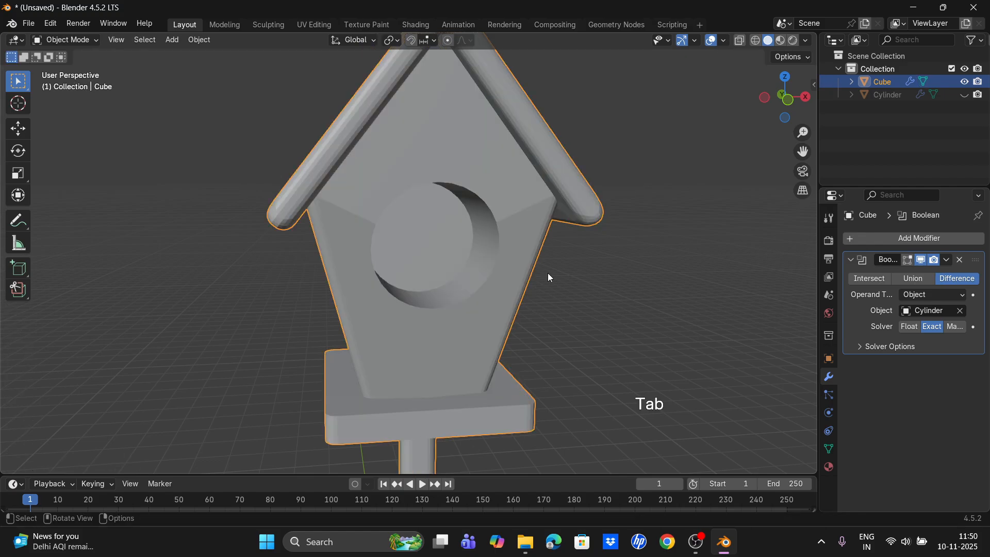
# Shade the birdhouse auto smooth.
pyautogui.rightClick(498, 286)
pyautogui.click(496, 284)
pyautogui.scroll(-3, 501, 285)
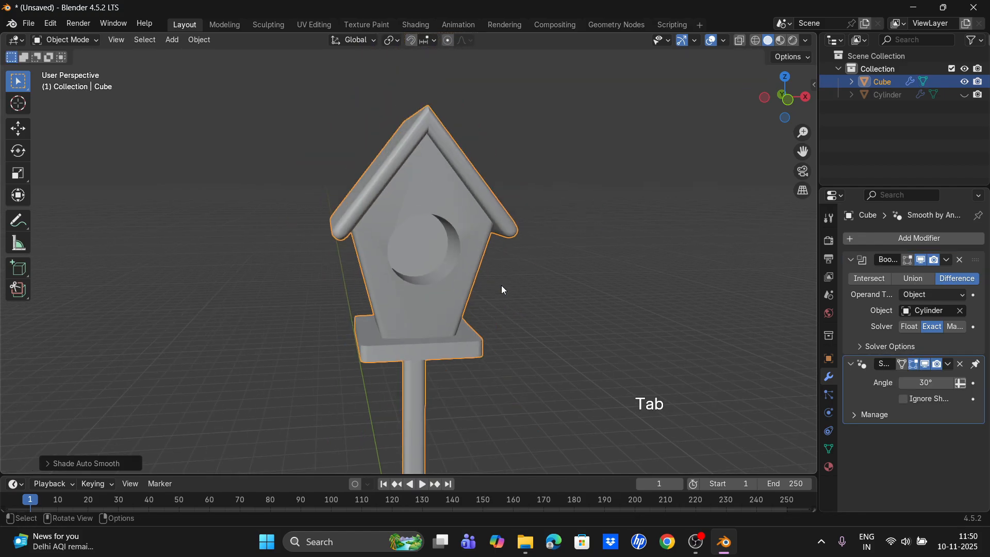
pyautogui.moveTo(501, 285); pyautogui.dragTo(455, 317, button='middle')
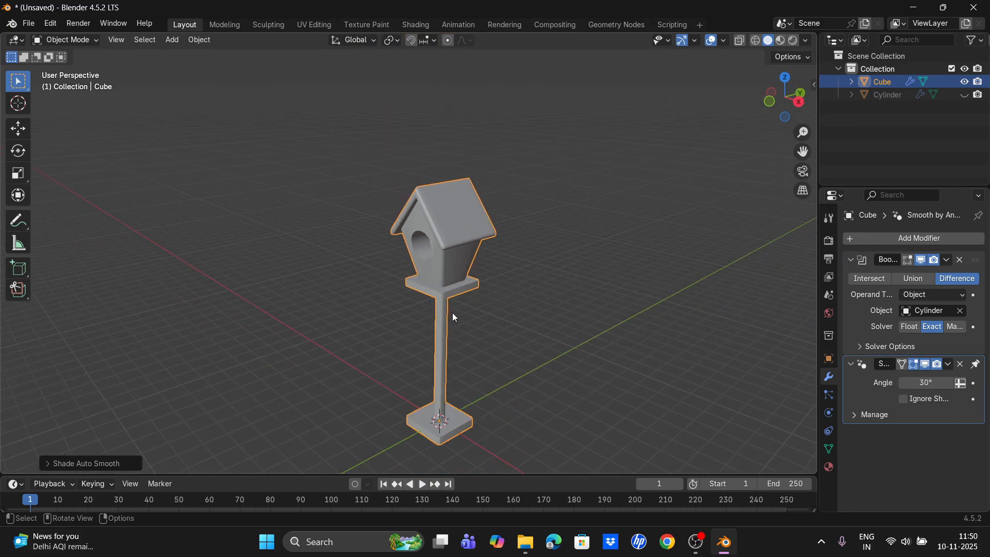
# Bevel the platform's upper rim edge loop about 0.04 m with 5 segments.
pyautogui.moveTo(799, 155); pyautogui.dragTo(734, 96)
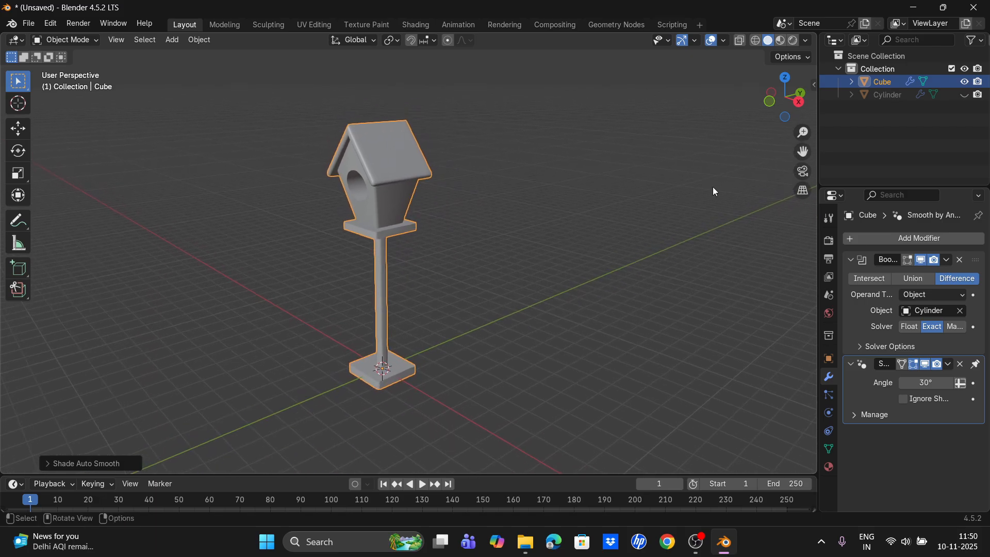
pyautogui.scroll(6, 376, 265)
pyautogui.press('Tab')
pyautogui.keyDown('alt'); pyautogui.click(328, 174); pyautogui.keyUp('alt')
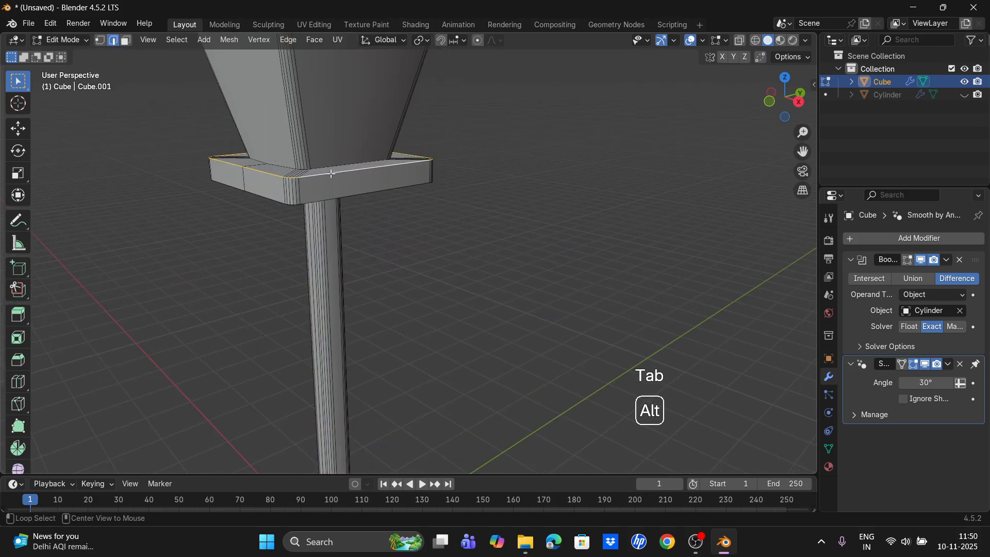
pyautogui.hotkey('ctrl', 'b')
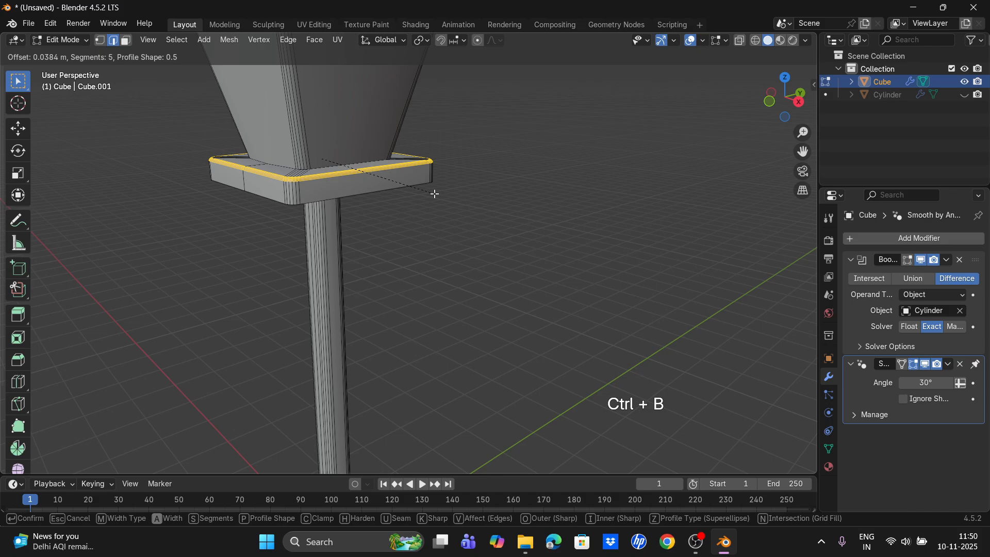
pyautogui.click(434, 194)
# Bevel the platform's lower rim edge loop about 0.08 m with 5 segments.
pyautogui.keyDown('alt'); pyautogui.click(367, 193); pyautogui.keyUp('alt')
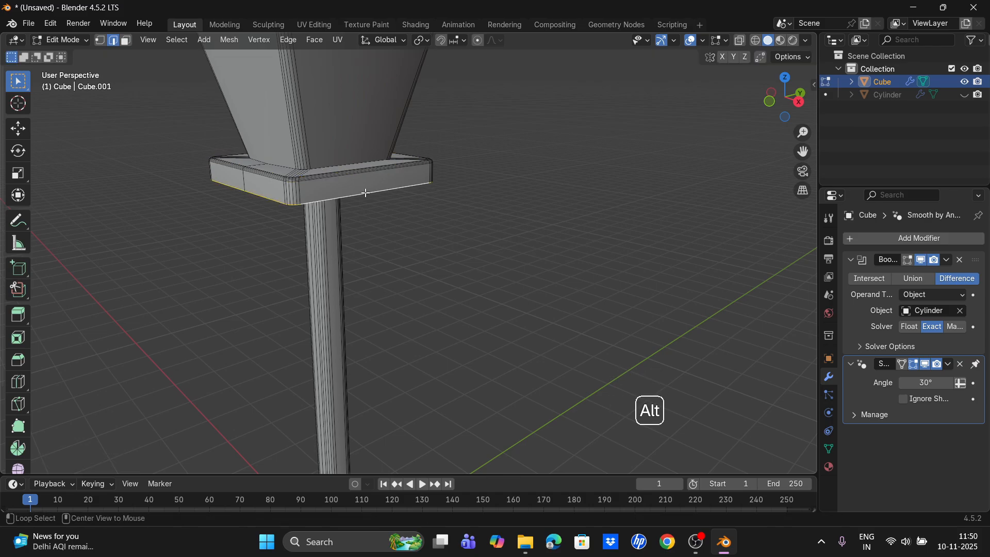
pyautogui.hotkey('ctrl', 'b')
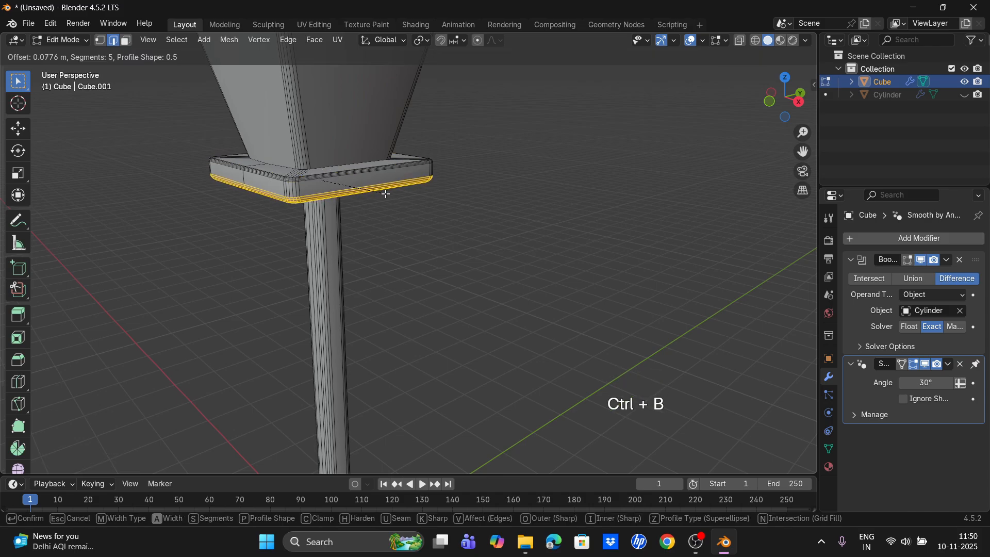
pyautogui.click(385, 193)
pyautogui.press('Tab')
pyautogui.scroll(-4, 385, 193)
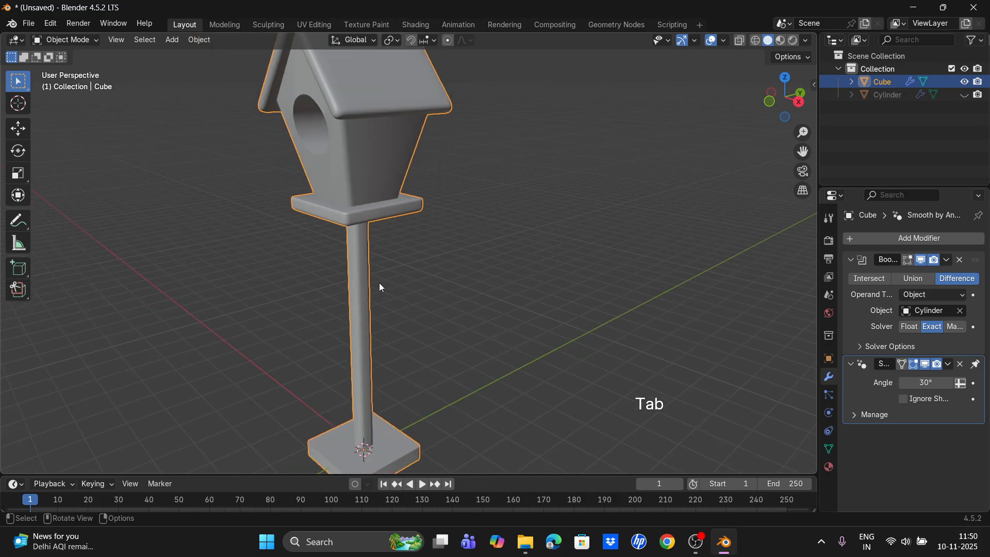
# Enter Edit Mode on the birdhouse mesh with the square base of the pole in view.
pyautogui.moveTo(802, 153); pyautogui.dragTo(835, 40)
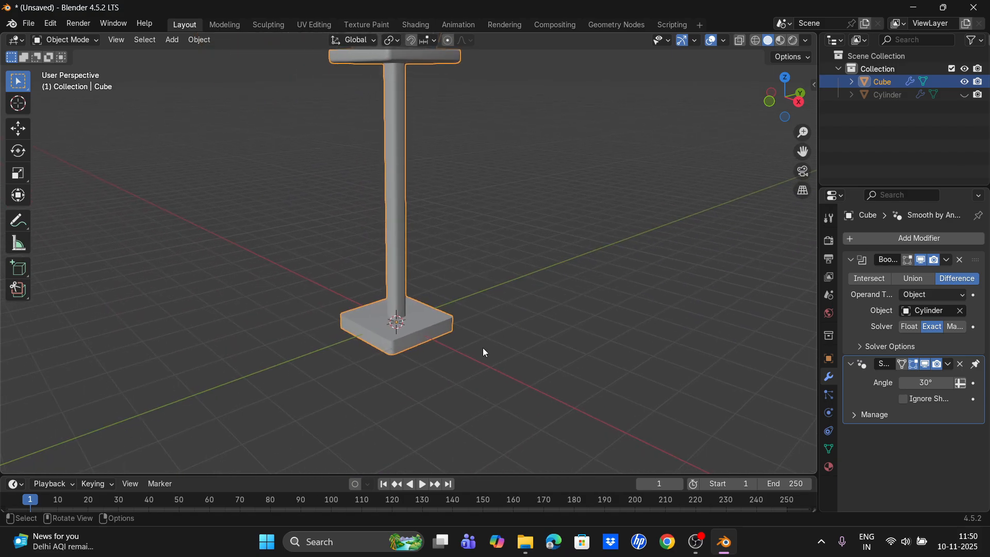
pyautogui.scroll(2, 483, 348)
pyautogui.press('Tab')
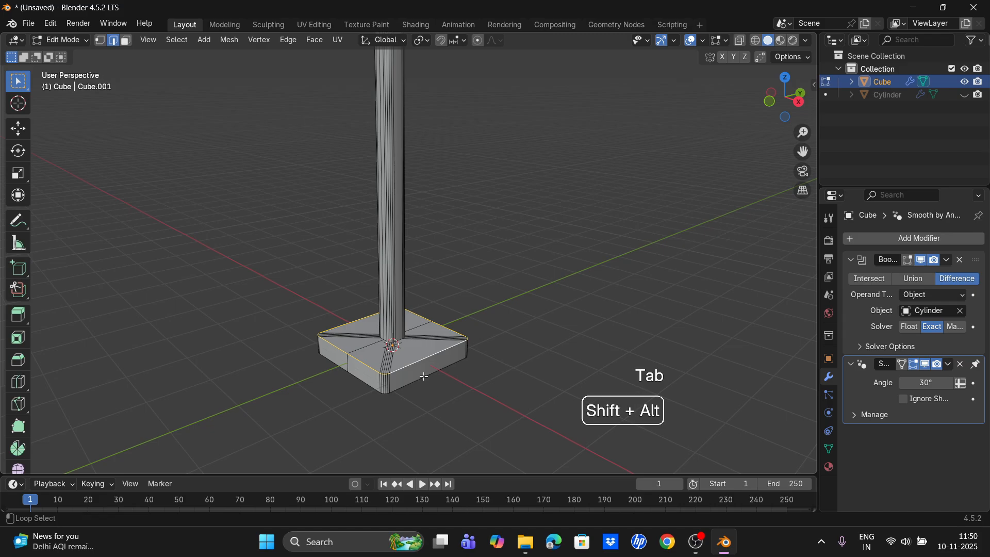
pyautogui.keyDown('alt'); pyautogui.keyDown('shift'); pyautogui.click(421, 376); pyautogui.keyUp('shift'); pyautogui.keyUp('alt')
pyautogui.hotkey('ctrl', 'b')
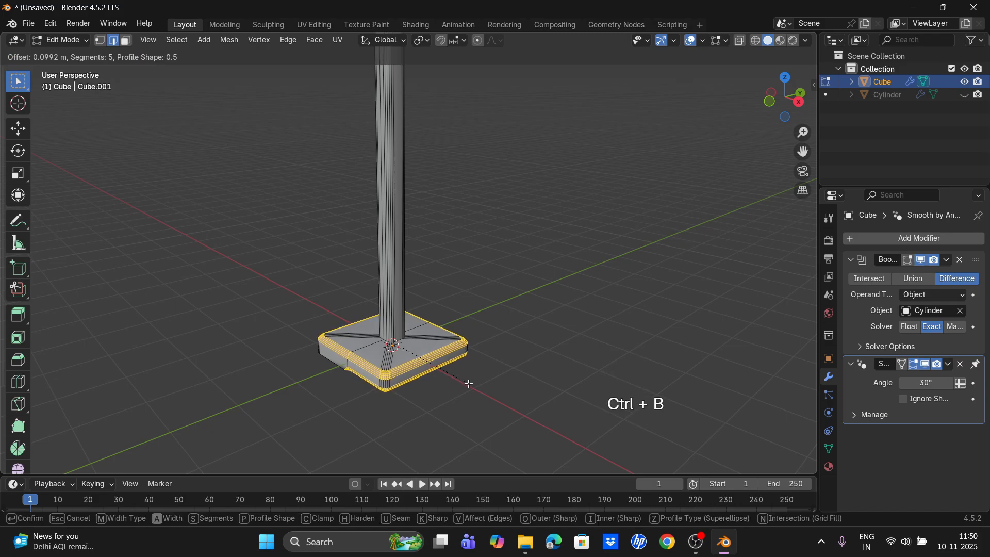
pyautogui.press('Escape')
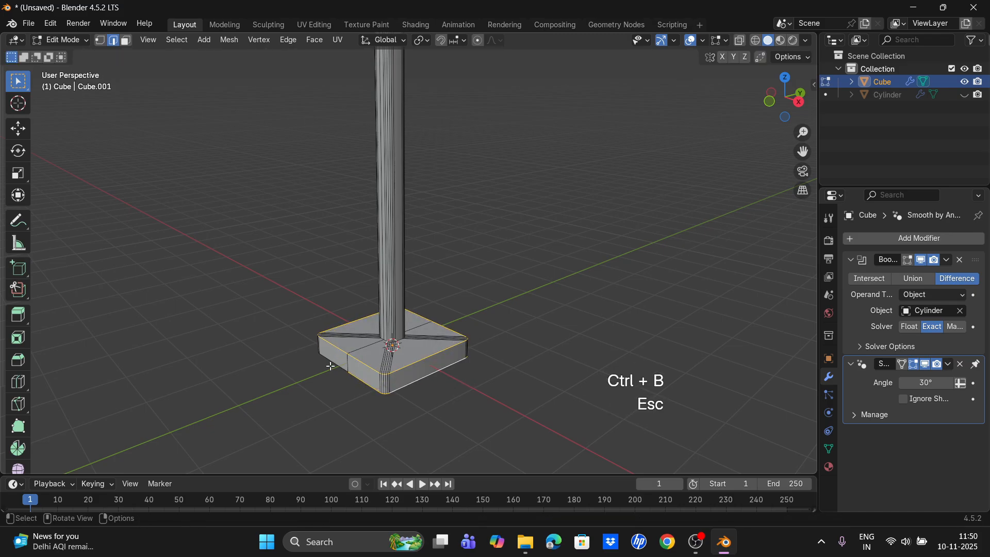
pyautogui.hotkey('alt', 'a')
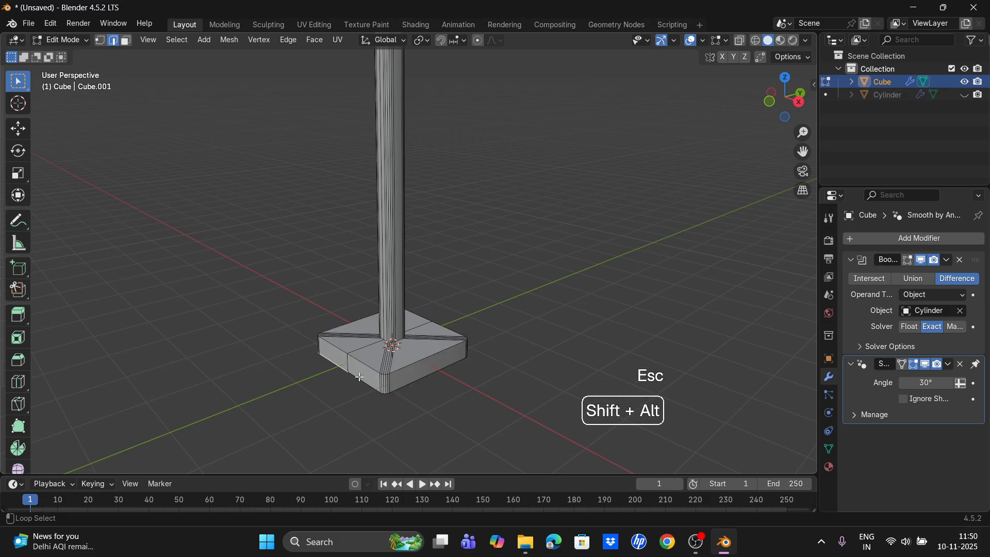
# Bevel the pole base's lower rim edge loop about 0.05 m with 5 segments, and bevel its upper rim edge loop as well.
pyautogui.hotkey('ctrl', 'b')
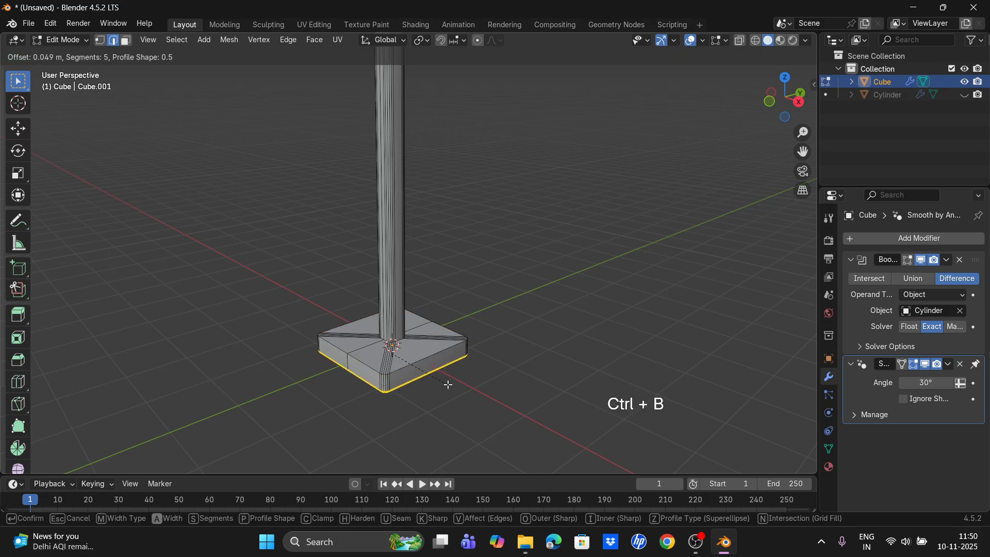
pyautogui.click(449, 385)
pyautogui.press('space')
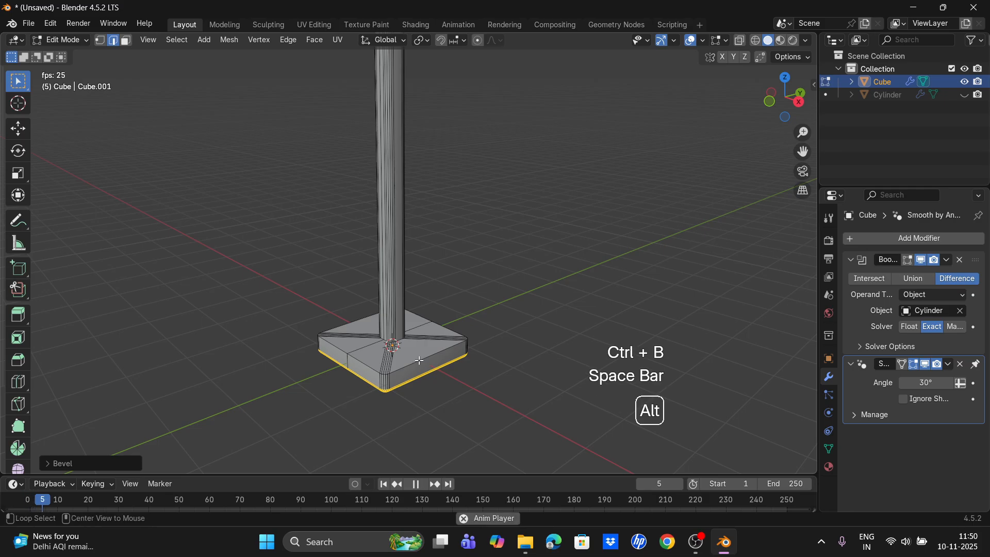
pyautogui.press('space')
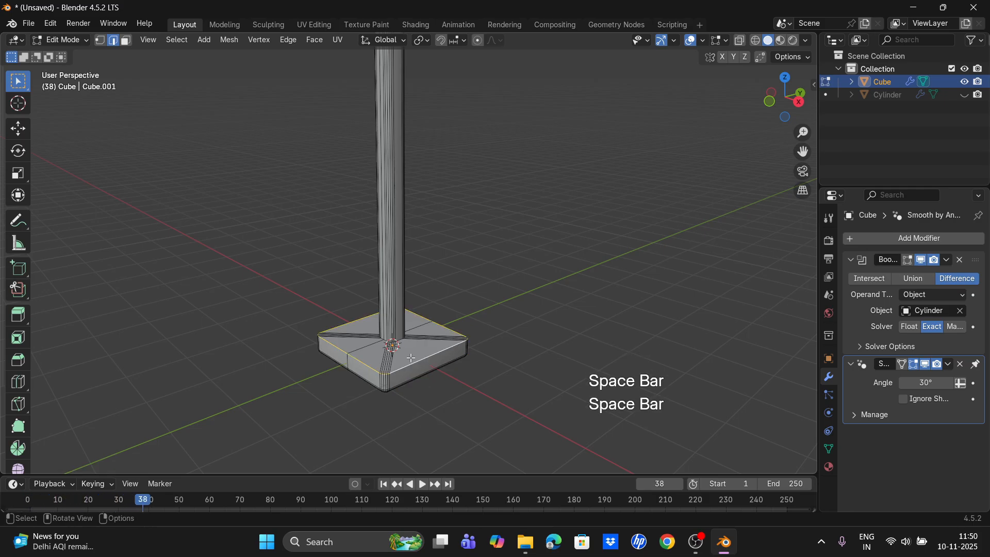
pyautogui.hotkey('ctrl', 'b')
pyautogui.click(426, 367)
pyautogui.press('Tab')
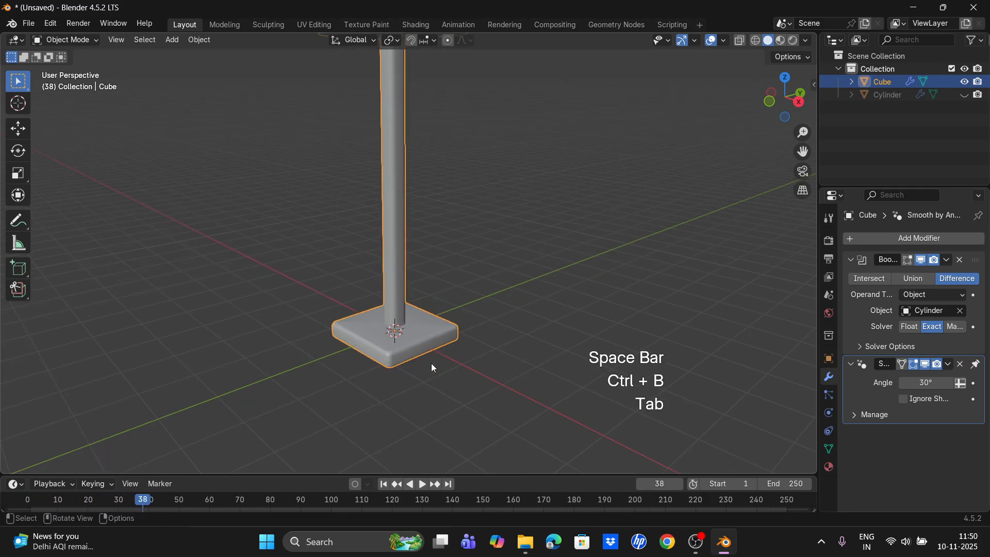
# Add two loop cuts around the upper surface of the platform beneath the birdhouse body.
pyautogui.scroll(-2, 433, 368)
pyautogui.scroll(-2, 567, 222)
pyautogui.scroll(6, 561, 221)
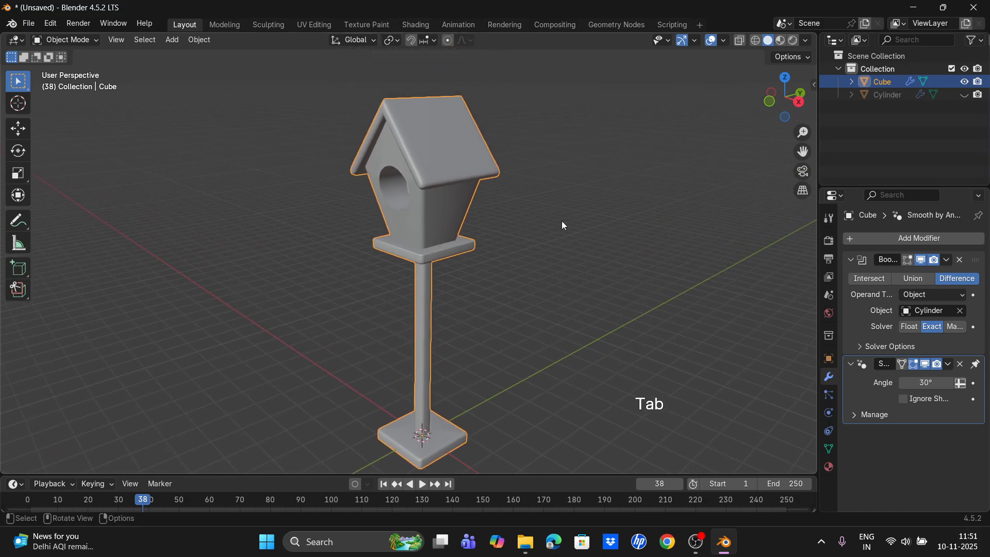
pyautogui.press('Tab')
pyautogui.moveTo(519, 236); pyautogui.dragTo(516, 233, button='middle')
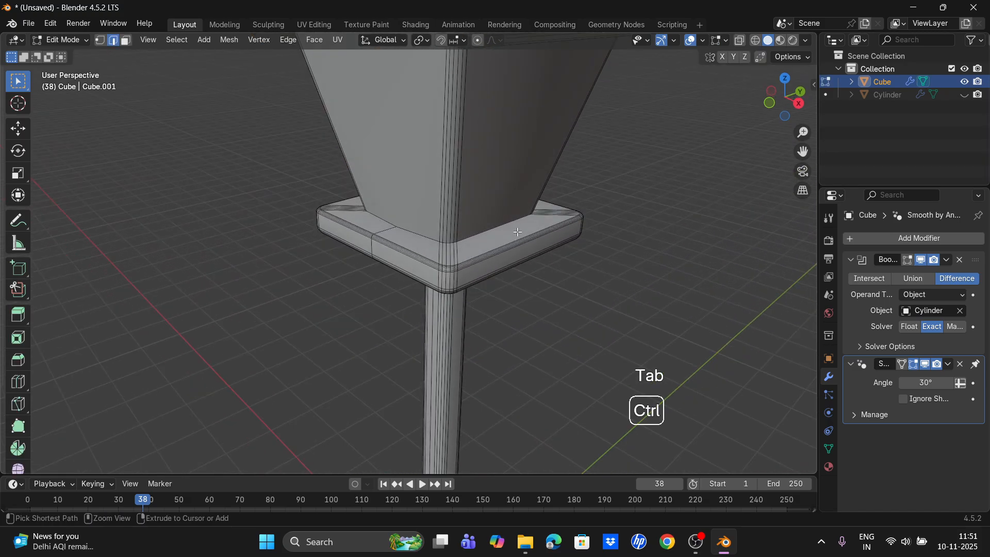
pyautogui.hotkey('ctrl', 'r')
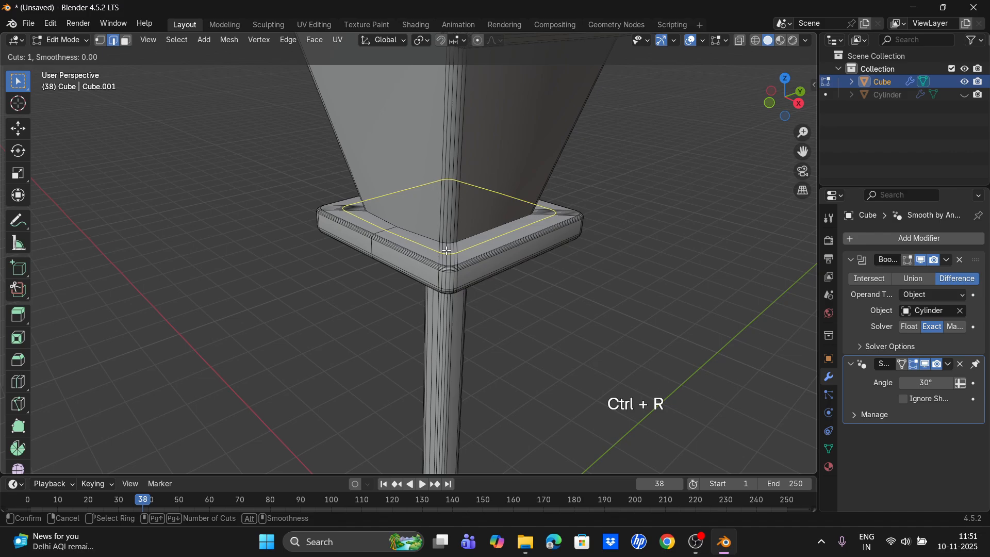
pyautogui.scroll(1, 447, 251)
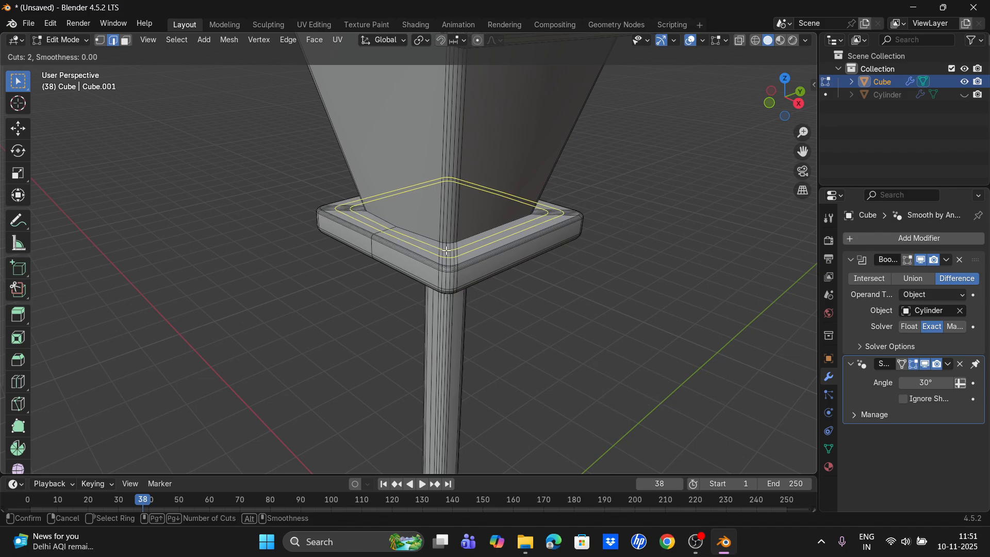
pyautogui.click(447, 251)
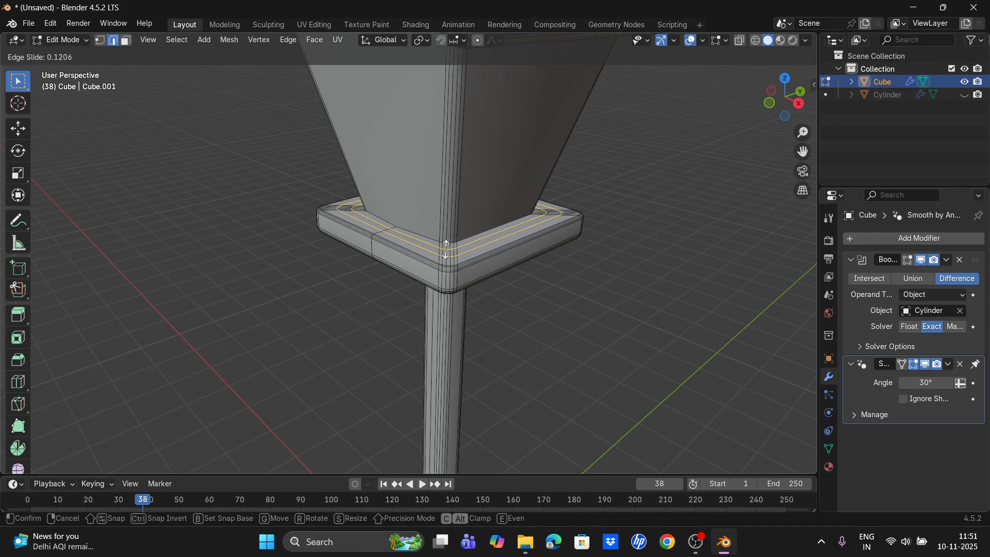
pyautogui.click(447, 250)
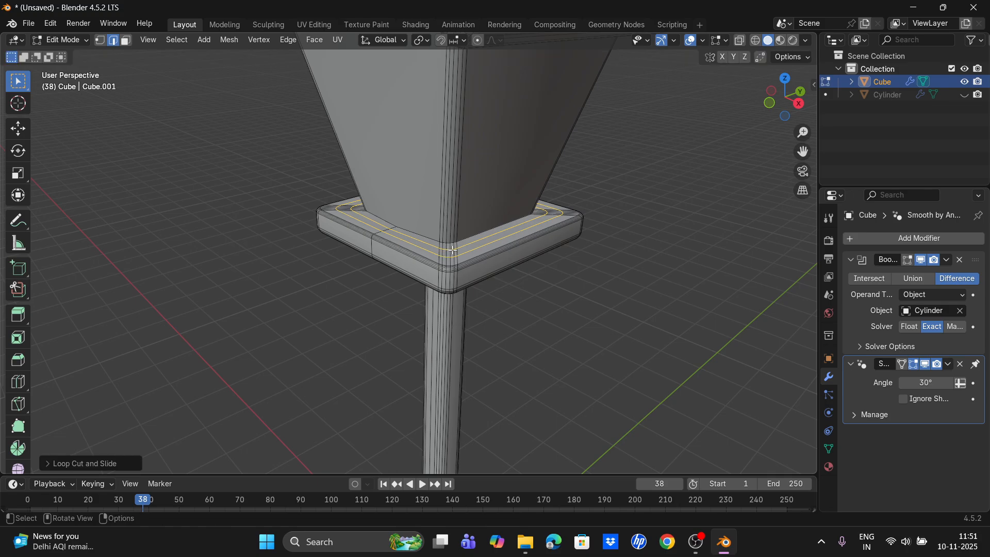
# Extrude the ring of faces between the platform's two new edge loops slightly upward to form a raised lip.
pyautogui.press('3')
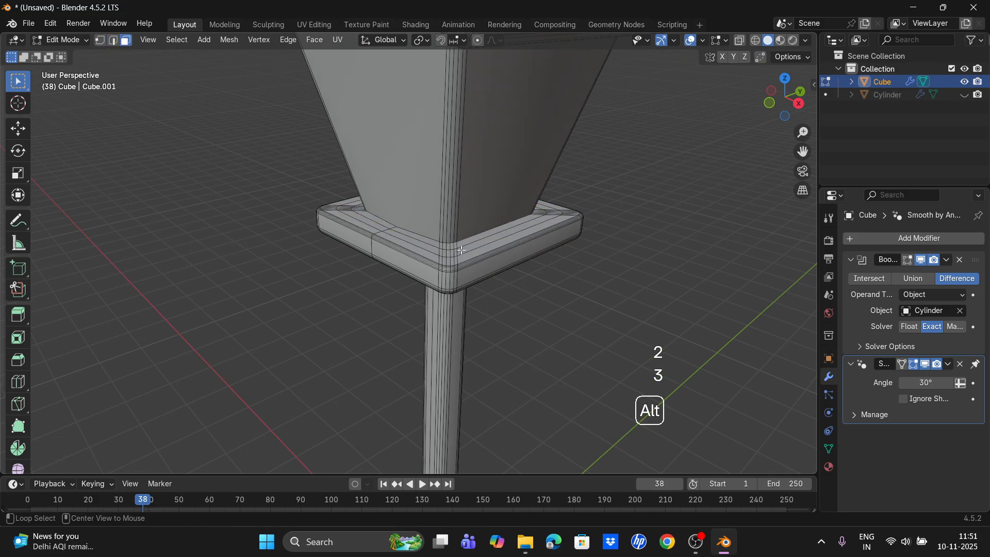
pyautogui.keyDown('alt'); pyautogui.click(462, 250); pyautogui.keyUp('alt')
pyautogui.press('e')
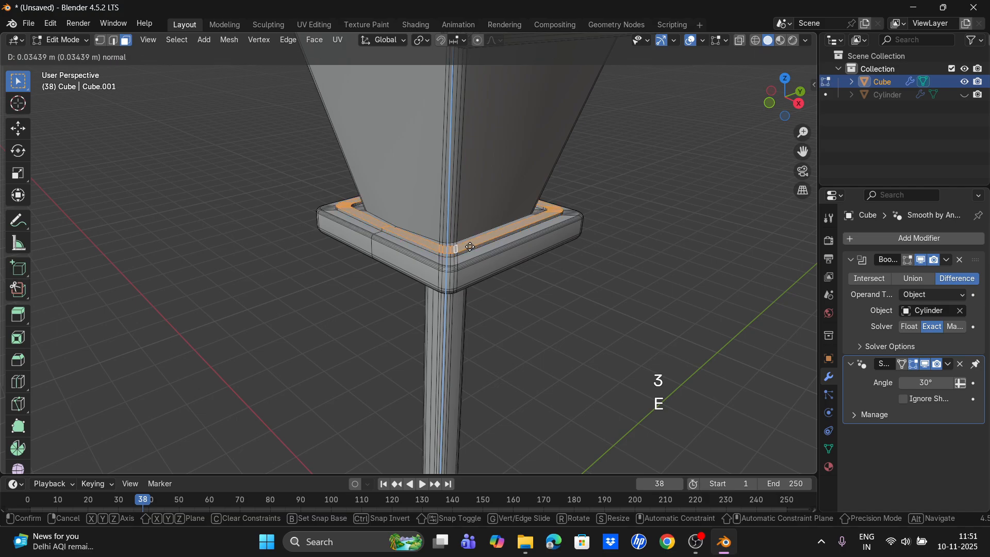
pyautogui.click(470, 243)
pyautogui.press('Tab')
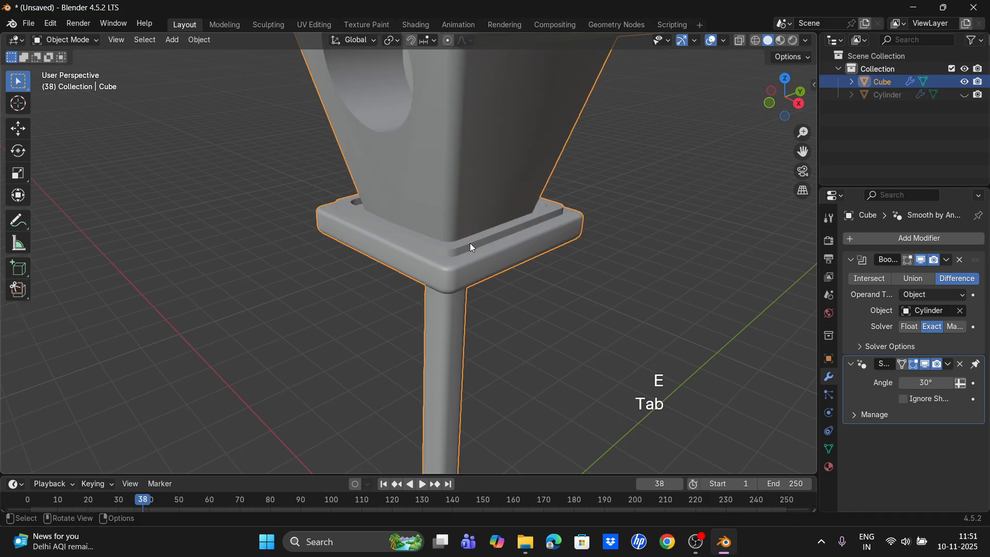
# Bevel the edge loop running along the roof's ridge to round the peak.
pyautogui.scroll(-2, 472, 242)
pyautogui.moveTo(475, 241); pyautogui.dragTo(606, 236, button='middle')
pyautogui.scroll(-4, 606, 238)
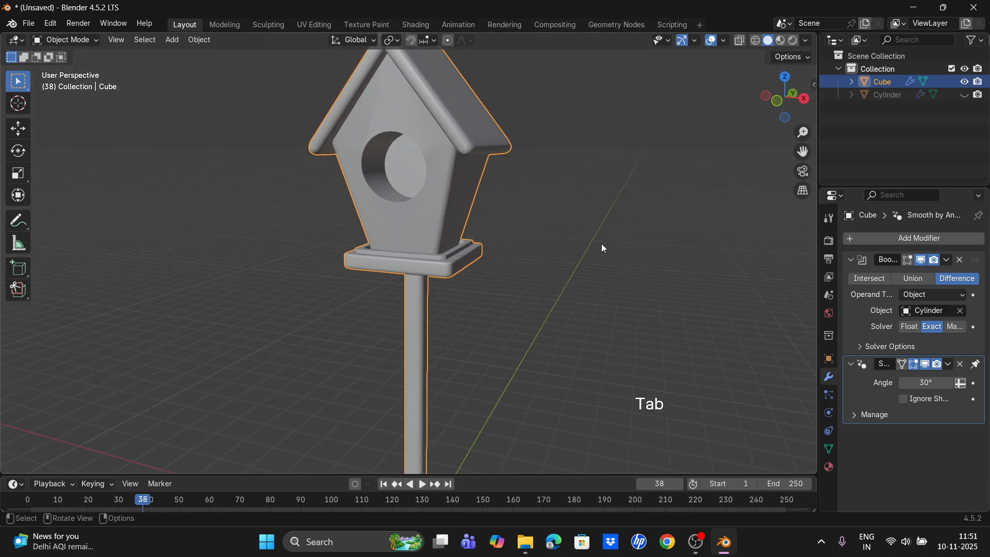
pyautogui.moveTo(537, 228); pyautogui.dragTo(572, 292, button='middle')
pyautogui.scroll(3, 562, 263)
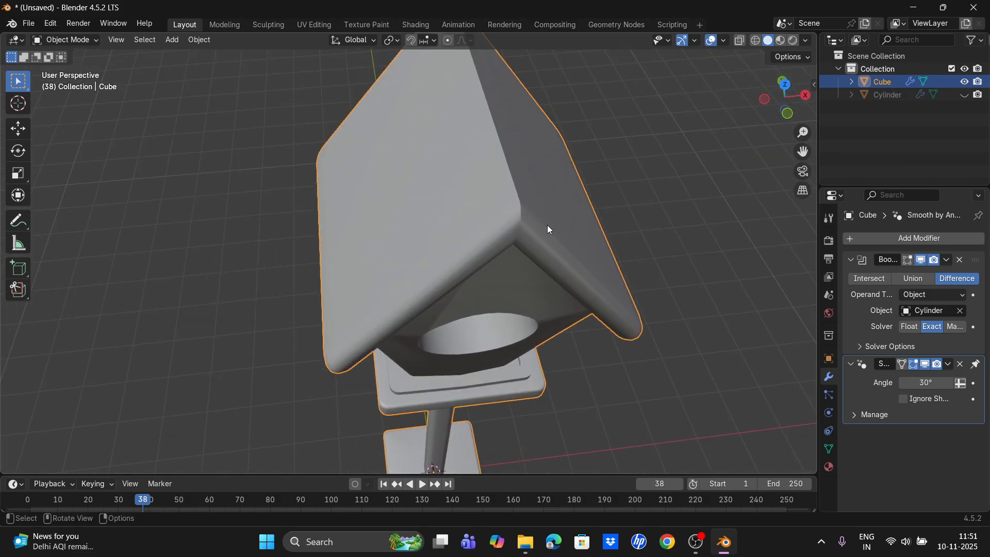
pyautogui.press('Tab')
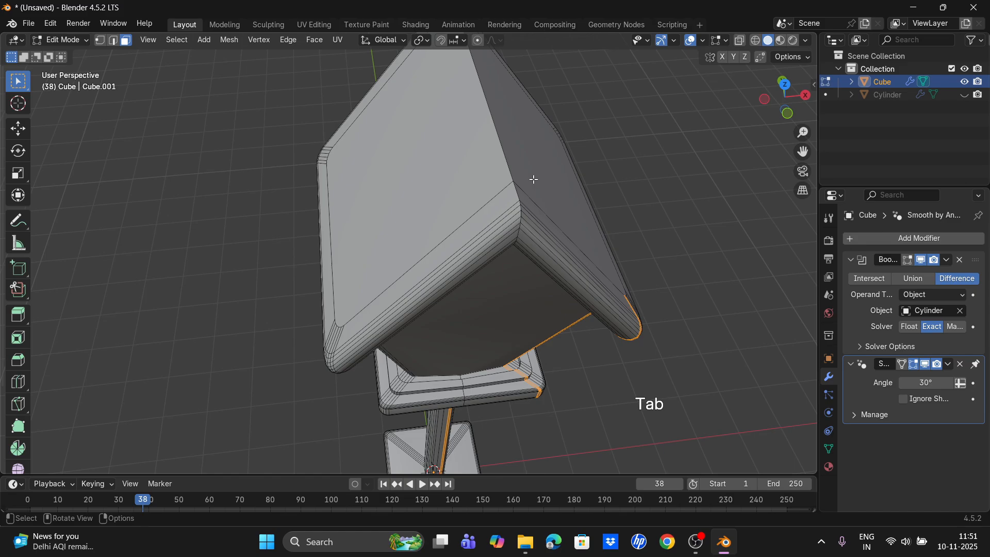
pyautogui.press('2')
pyautogui.keyDown('alt'); pyautogui.click(508, 169); pyautogui.keyUp('alt')
pyautogui.moveTo(620, 197); pyautogui.dragTo(639, 120, button='middle')
pyautogui.hotkey('ctrl', 'b')
pyautogui.click(626, 183)
pyautogui.press('Tab')
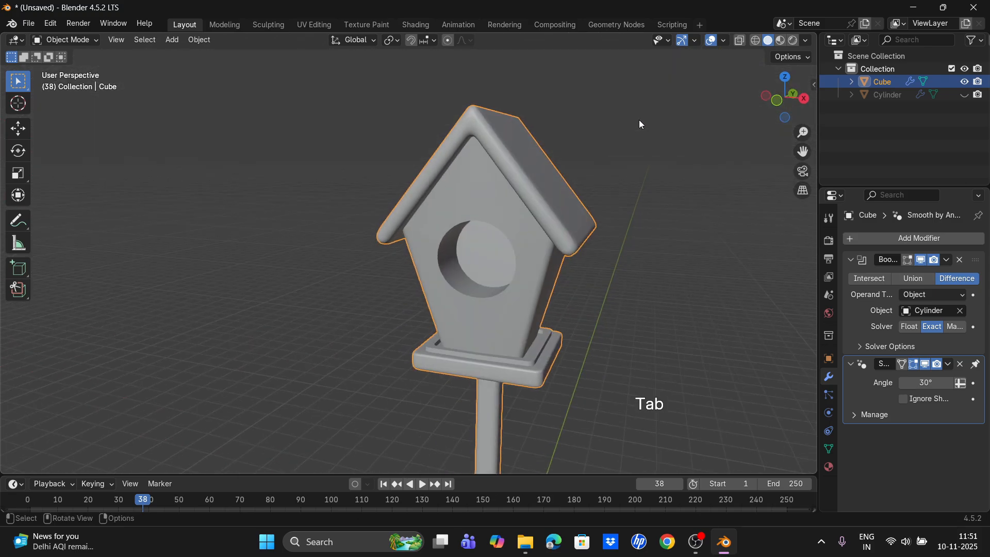
# Apply the Boolean modifier that cuts the entrance hole in the birdhouse.
pyautogui.scroll(2, 518, 257)
pyautogui.press('Tab')
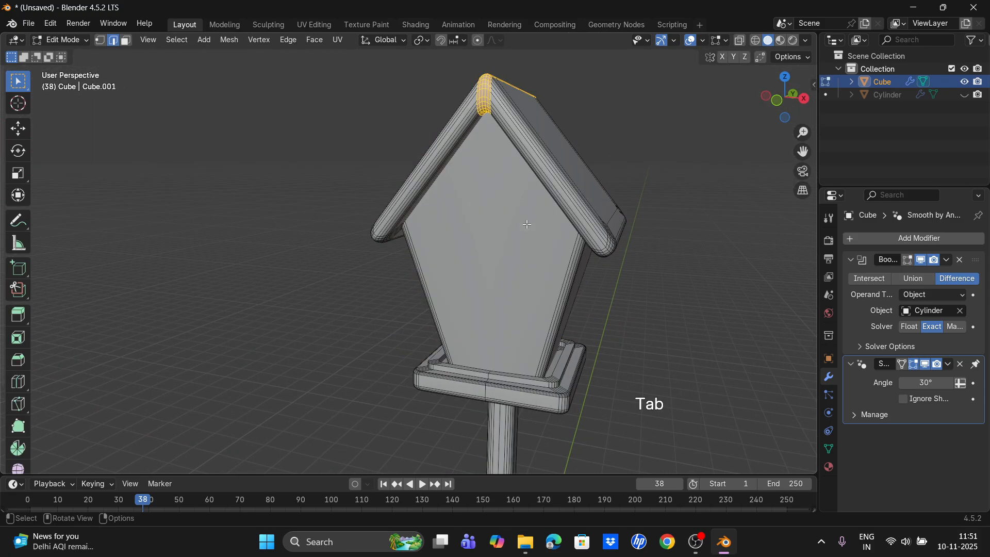
pyautogui.press('Tab')
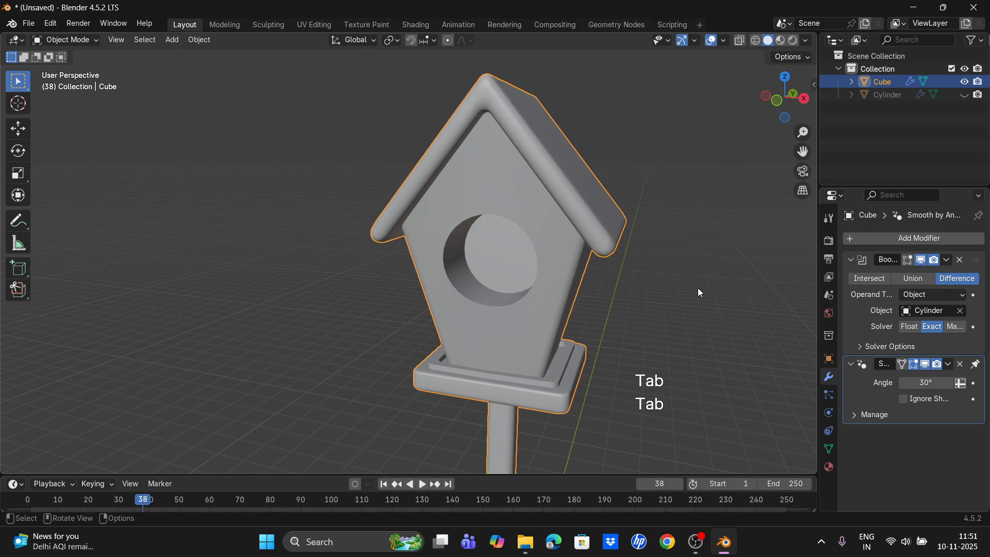
pyautogui.click(948, 260)
pyautogui.click(928, 274)
pyautogui.scroll(4, 583, 277)
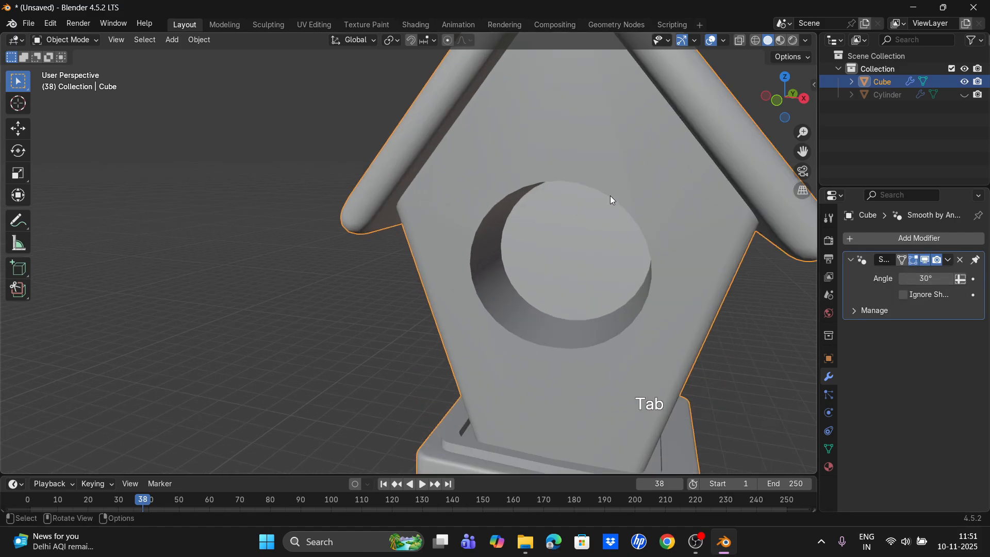
# Bevel the entrance hole's outer rim edge loop about 0.06 m with 5 segments.
pyautogui.press('Tab')
pyautogui.keyDown('alt'); pyautogui.click(606, 192); pyautogui.keyUp('alt')
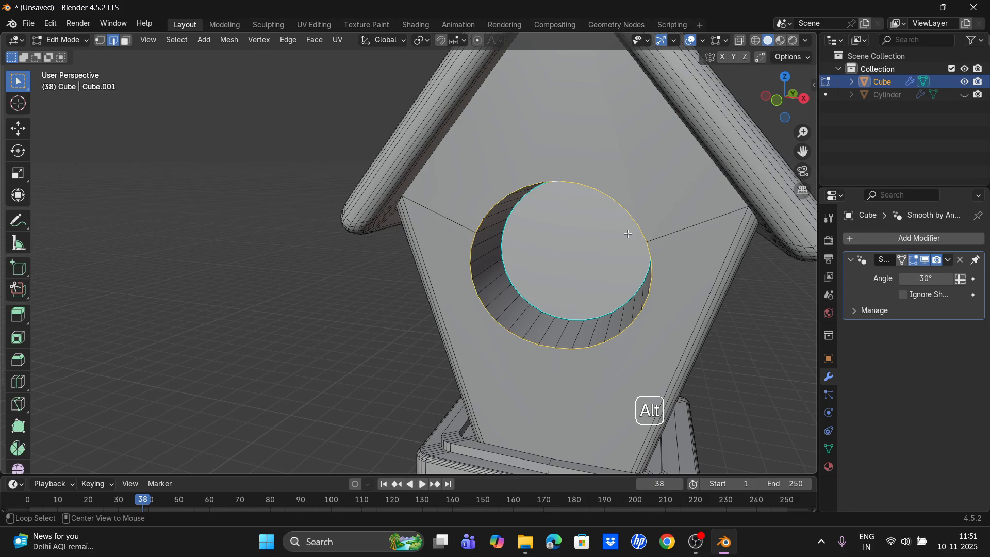
pyautogui.hotkey('ctrl', 'b')
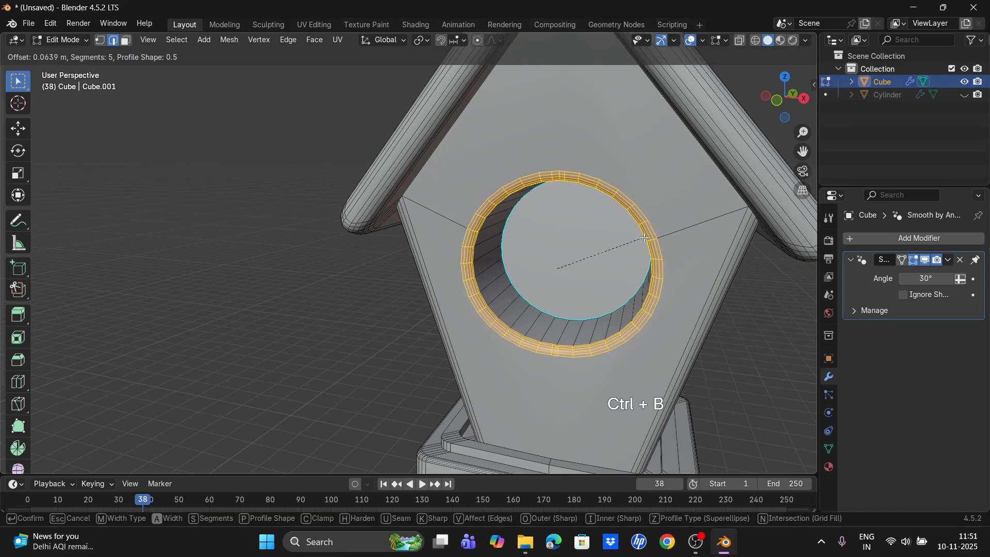
pyautogui.click(648, 238)
pyautogui.press('Tab')
pyautogui.scroll(-3, 645, 237)
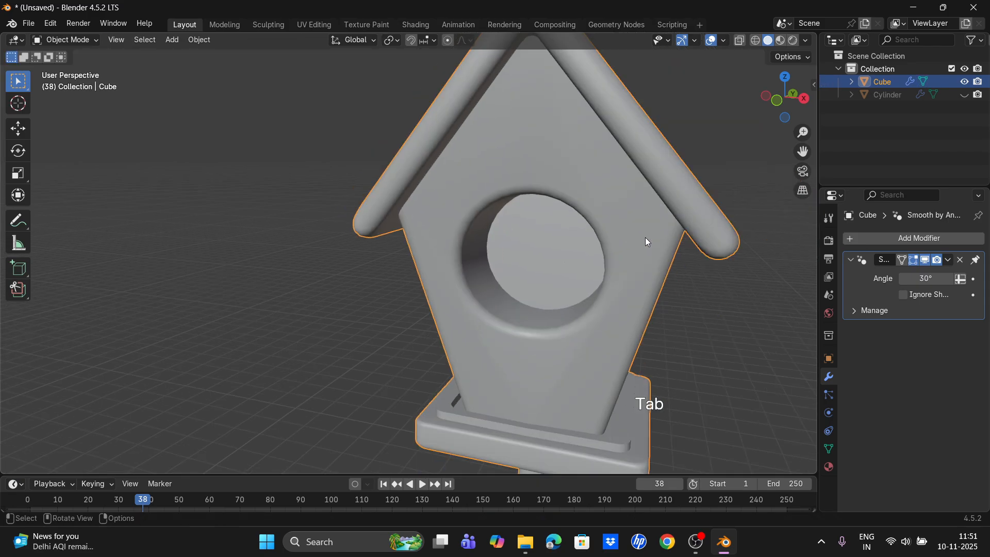
# Reapply Shade Auto Smooth to the birdhouse.
pyautogui.rightClick(612, 208)
pyautogui.click(609, 209)
pyautogui.scroll(-3, 608, 208)
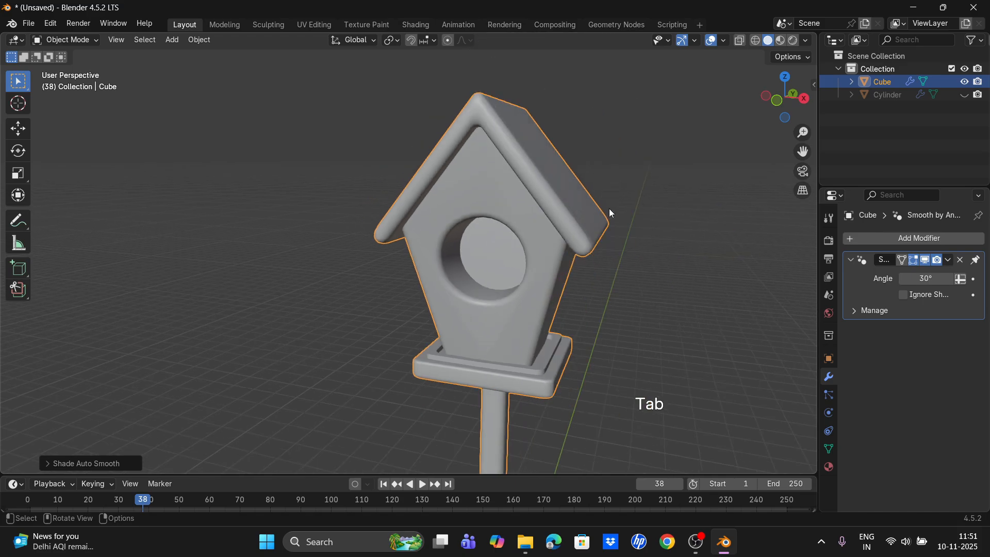
pyautogui.moveTo(608, 208); pyautogui.dragTo(558, 255, button='middle')
pyautogui.scroll(-3, 577, 273)
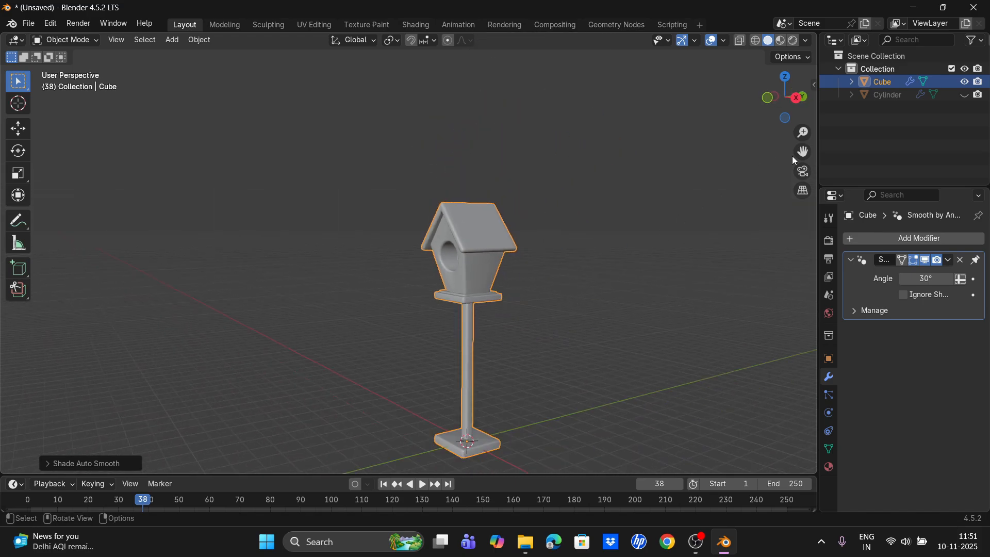
# Add a plane at the foot of the birdhouse and scale it up uniformly to extend well beyond the pole base.
pyautogui.moveTo(801, 152); pyautogui.dragTo(772, 81)
pyautogui.moveTo(582, 263); pyautogui.dragTo(601, 276, button='middle')
pyautogui.hotkey('shift', 'a')
pyautogui.moveTo(424, 207)
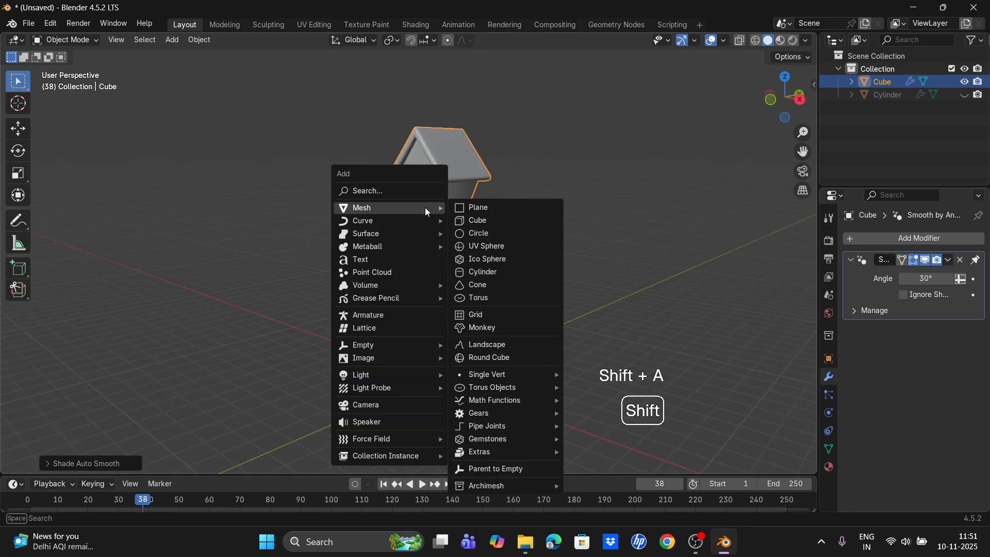
pyautogui.click(472, 207)
pyautogui.press('s')
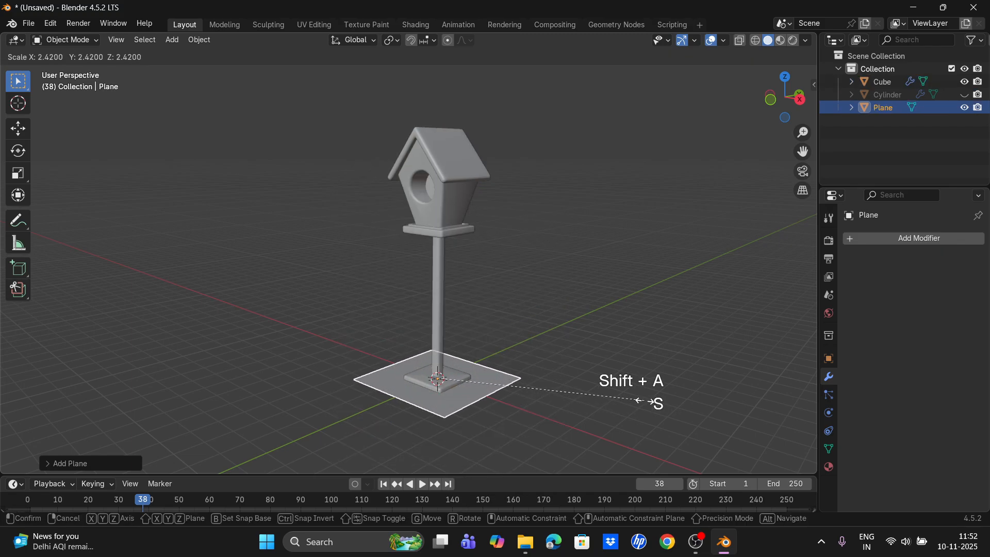
pyautogui.click(598, 398)
# Lower the ground plane along Z to the underside of the pole base.
pyautogui.press('g')
pyautogui.press('z')
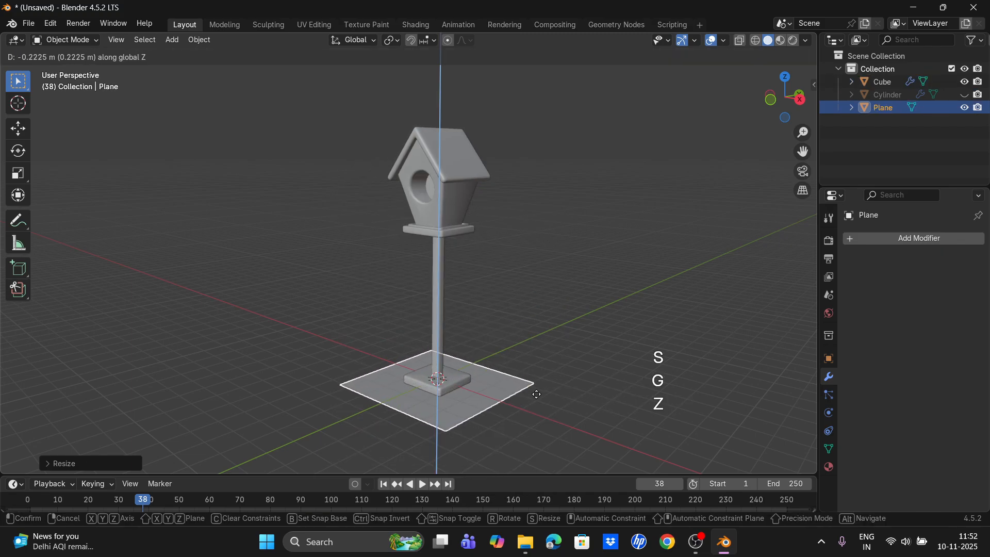
pyautogui.click(537, 396)
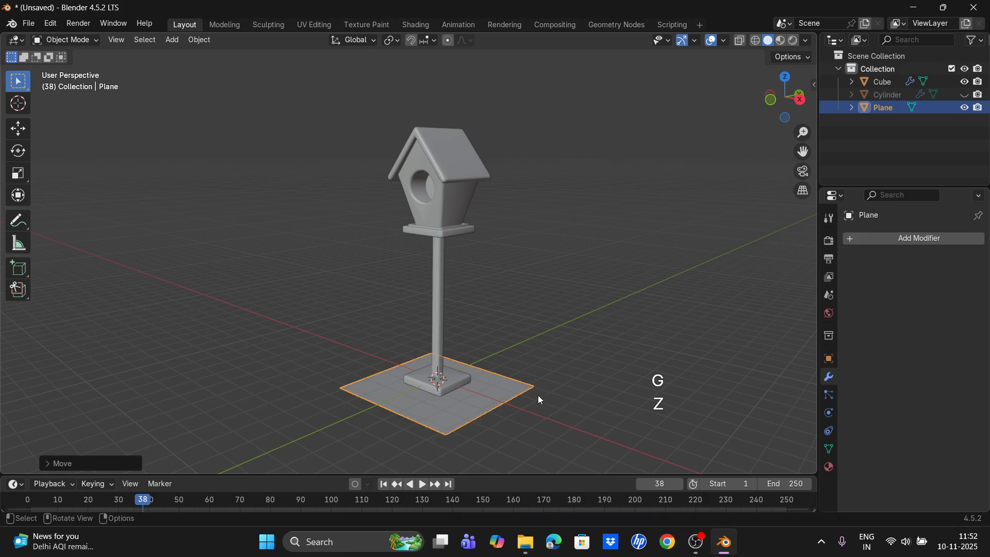
# Add a hair particle system to the ground plane with 8000 hairs, a hair length of 0.29 m and 15 segments.
pyautogui.click(830, 397)
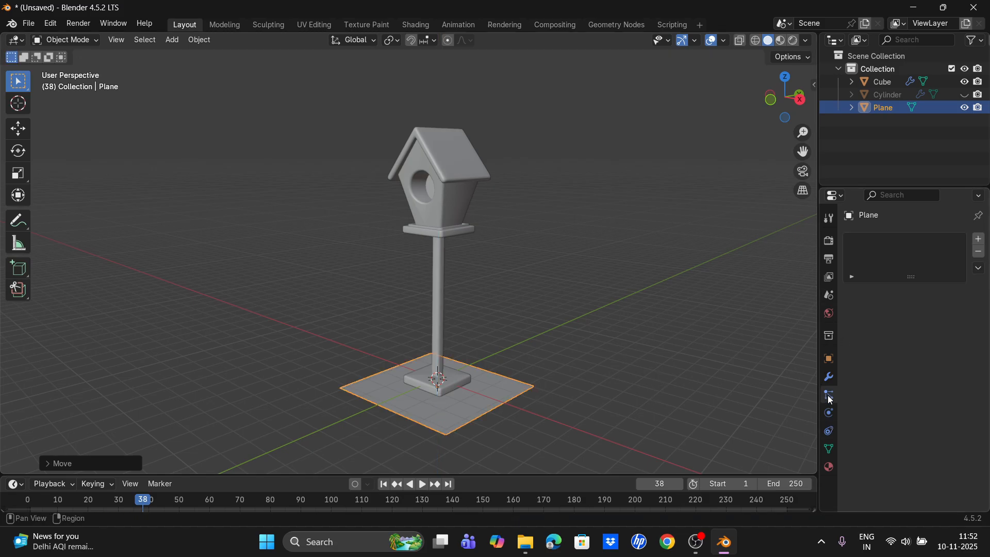
pyautogui.click(979, 240)
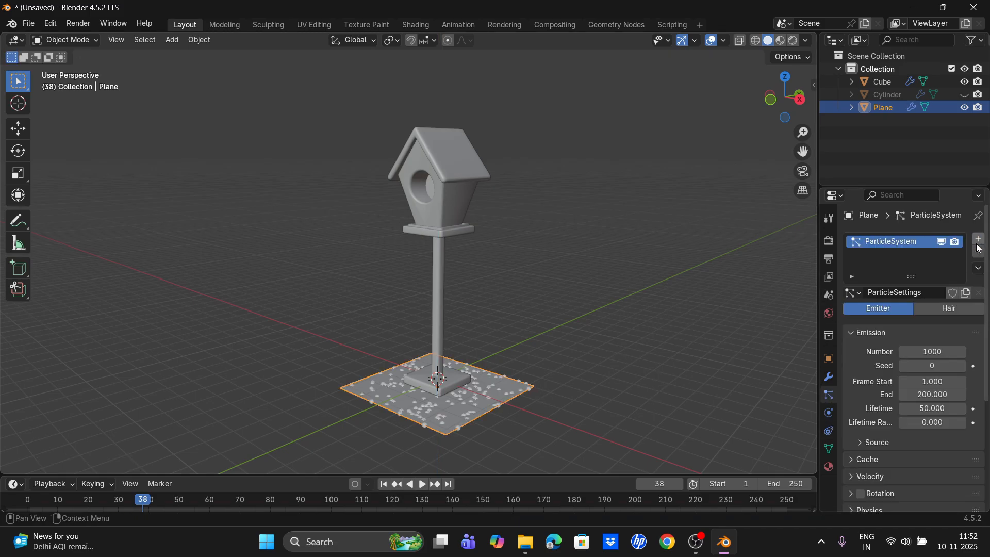
pyautogui.click(948, 310)
pyautogui.click(934, 365)
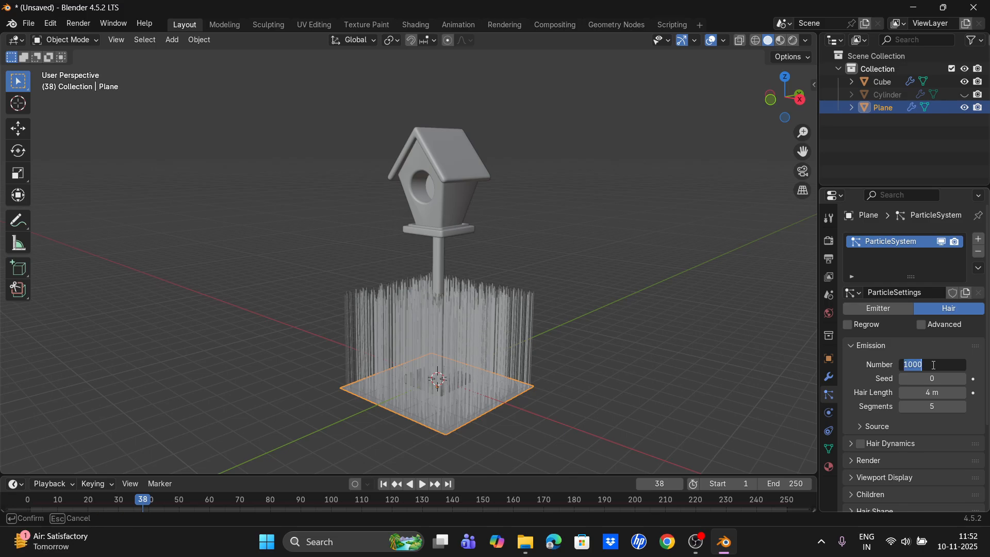
pyautogui.write('8000')
pyautogui.press('Return')
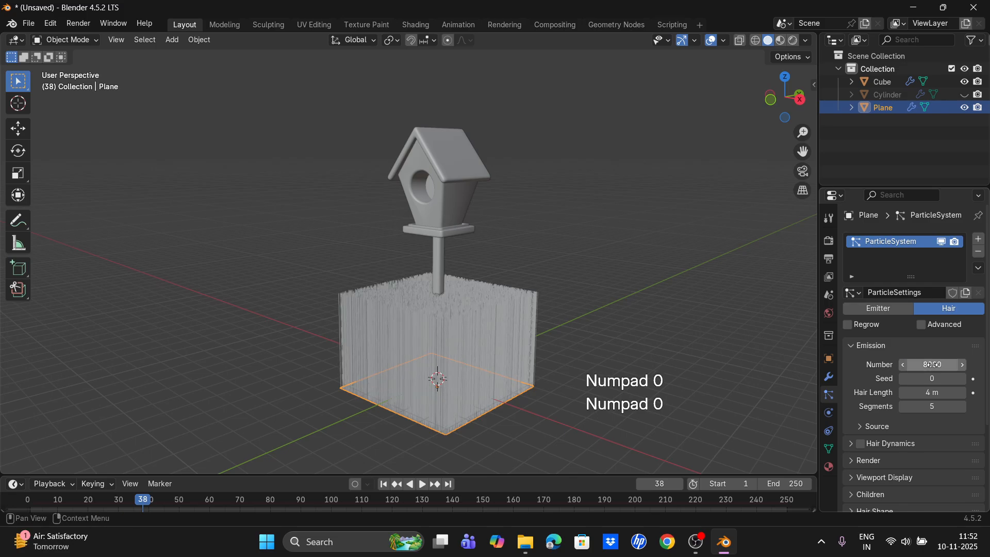
pyautogui.moveTo(932, 392); pyautogui.dragTo(885, 393)
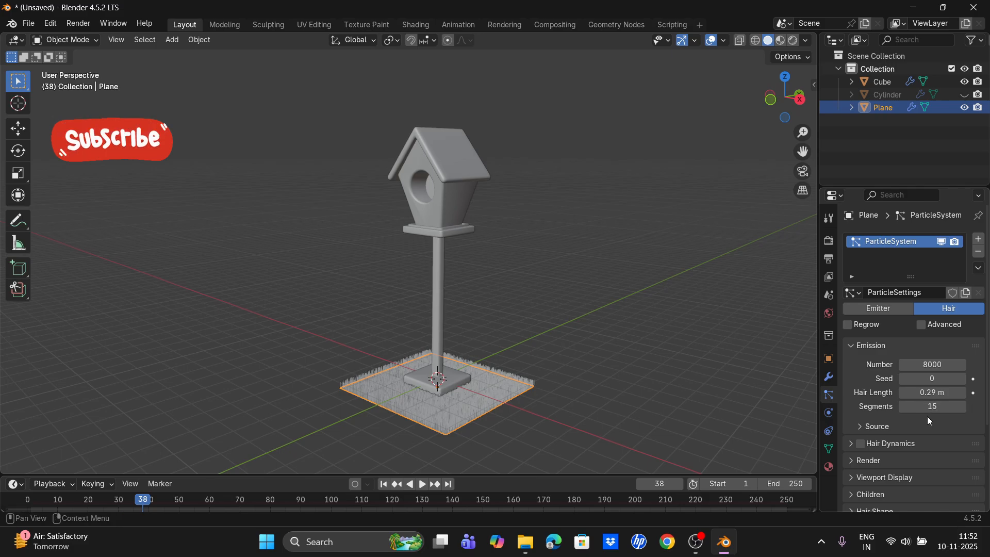
# Enable the grass particle system's advanced settings and set its Brownian force to 0.1.
pyautogui.scroll(-5, 918, 416)
pyautogui.click(922, 215)
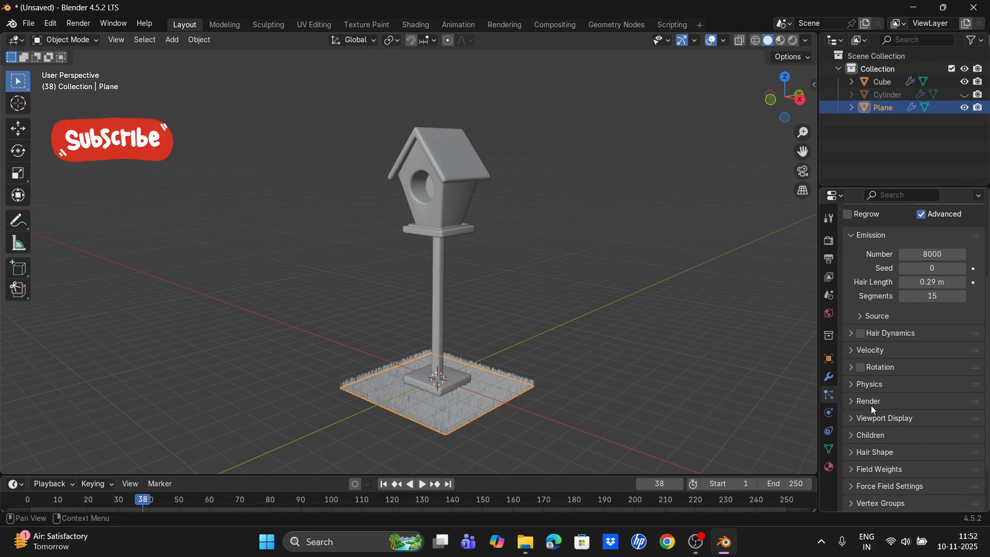
pyautogui.click(857, 386)
pyautogui.scroll(-3, 855, 383)
pyautogui.moveTo(933, 395); pyautogui.dragTo(939, 395)
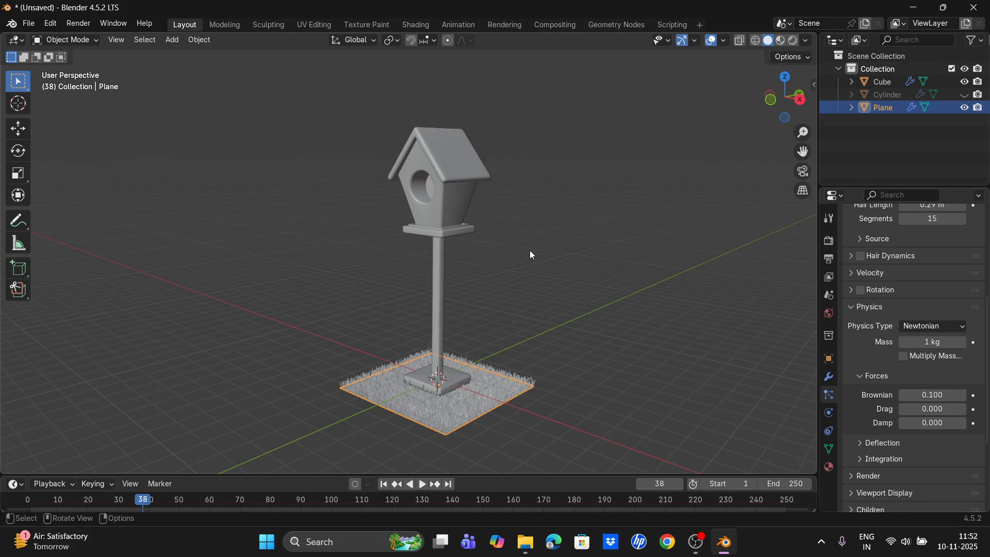
pyautogui.moveTo(531, 252)
pyautogui.mouseDown(button='middle')
pyautogui.moveTo(578, 249)
pyautogui.moveTo(533, 246)
pyautogui.mouseUp(button='middle')
pyautogui.scroll(1, 534, 247)
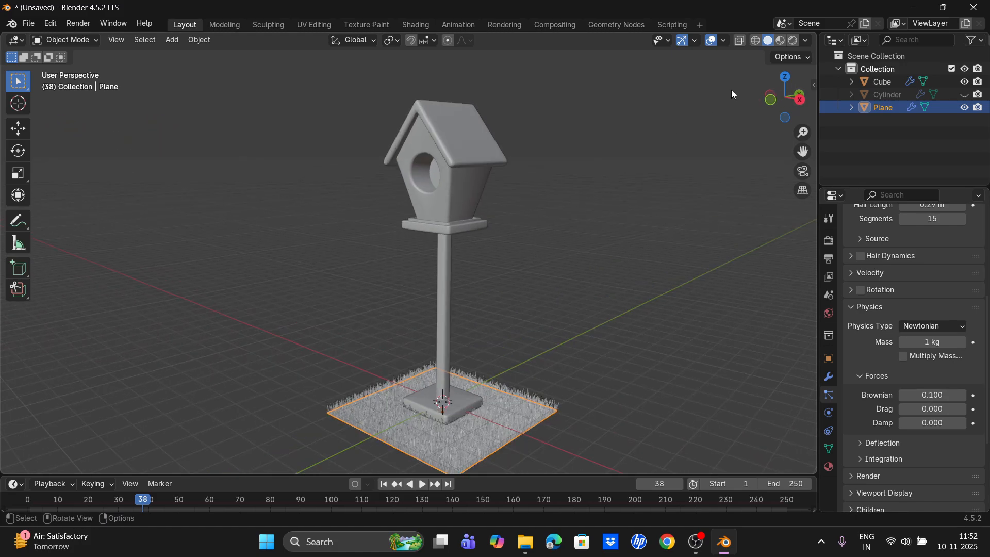
# Switch the viewport to Material Preview and give the grass plane a new material with a bright green base color.
pyautogui.click(781, 41)
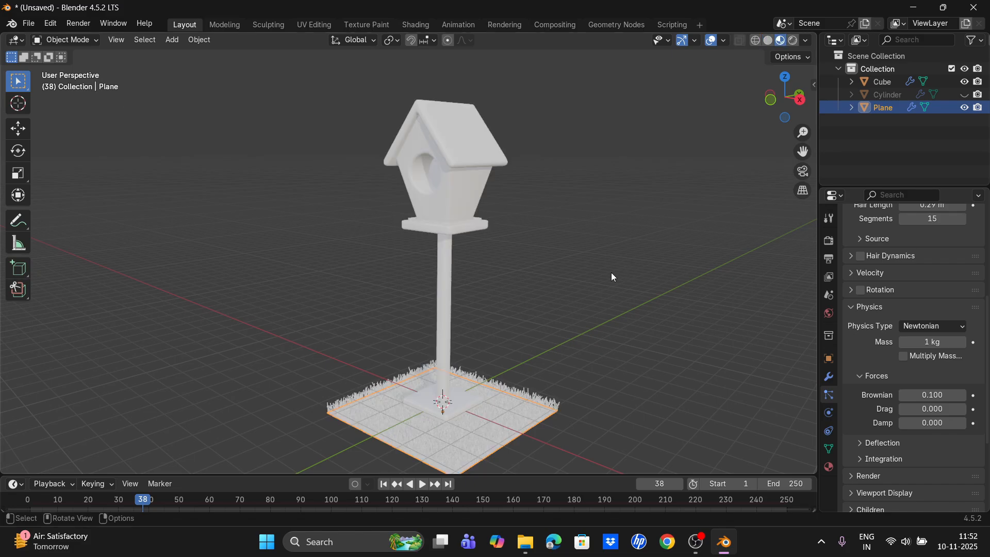
pyautogui.click(829, 468)
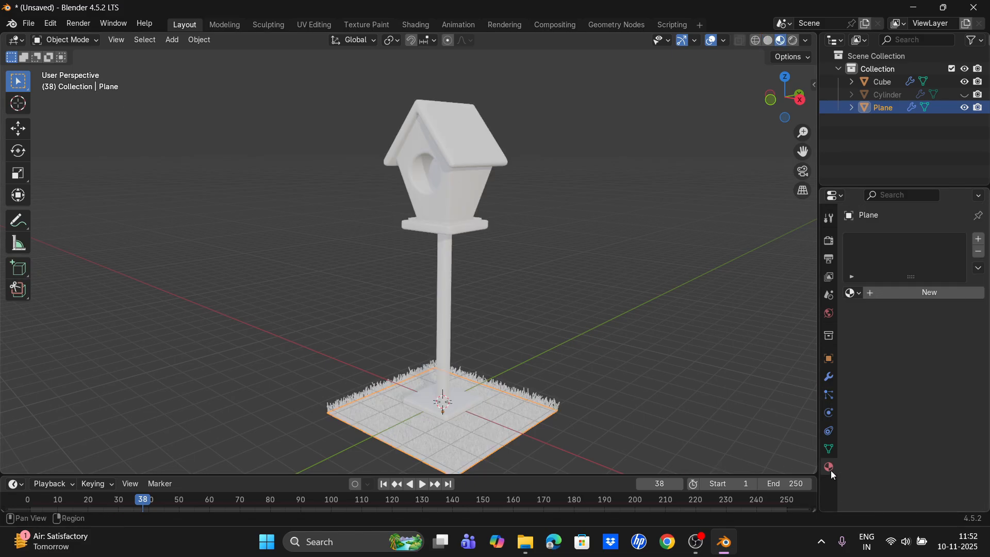
pyautogui.click(951, 293)
pyautogui.click(946, 373)
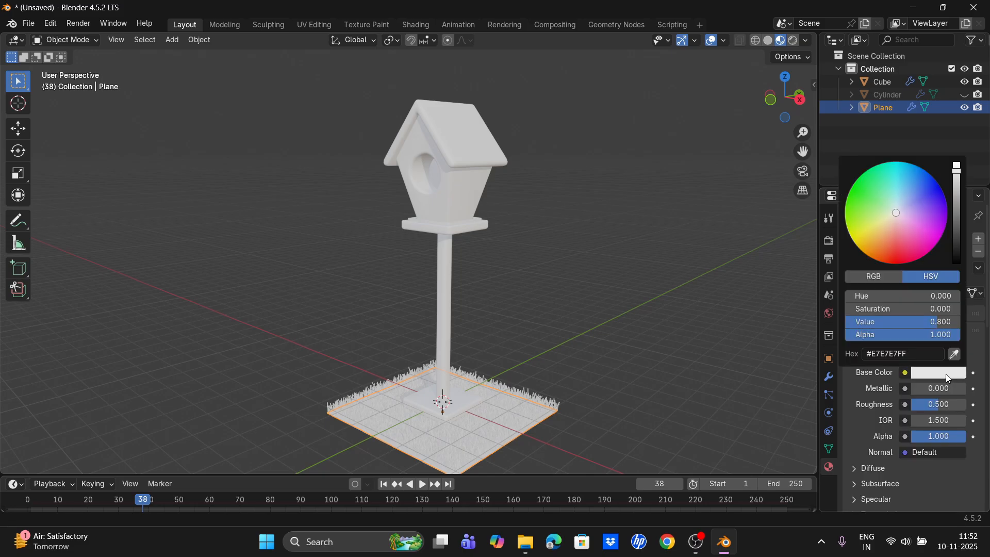
pyautogui.click(866, 208)
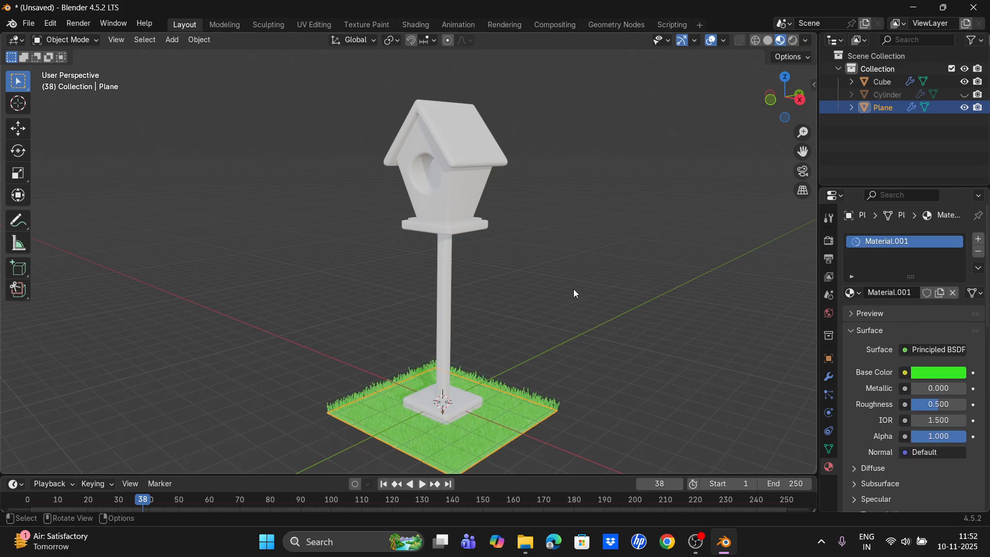
# Create a new material for the birdhouse in the Shading workspace.
pyautogui.click(466, 207)
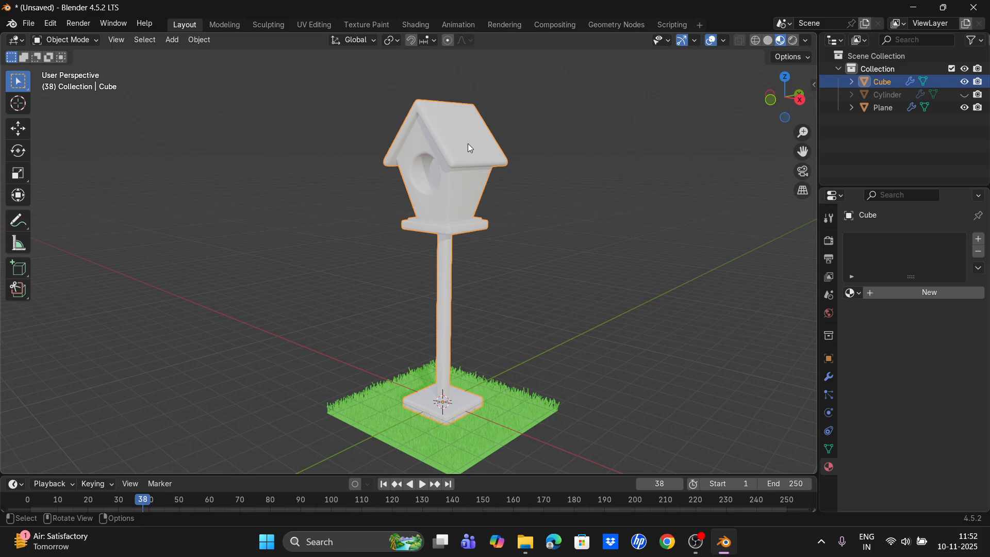
pyautogui.click(426, 26)
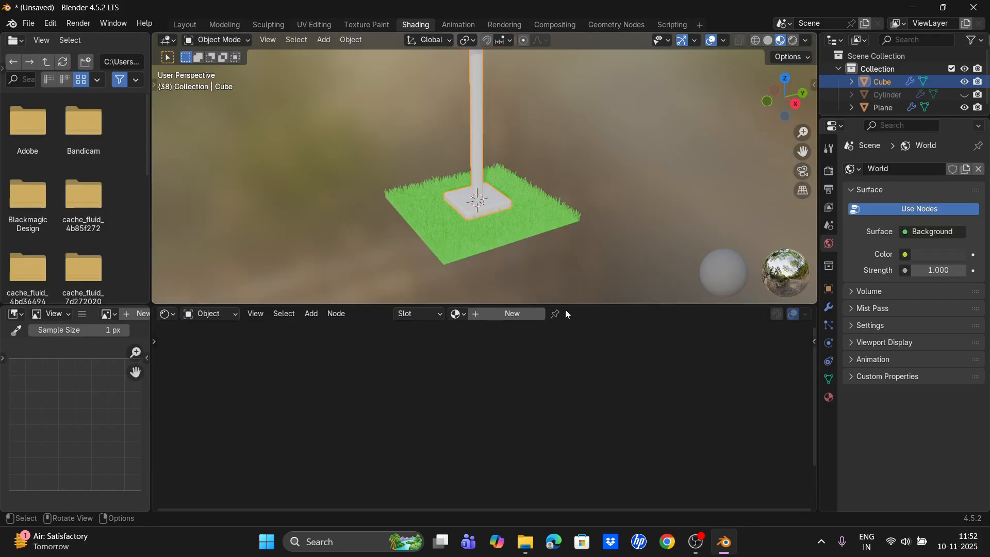
pyautogui.keyDown('shift'); pyautogui.moveTo(679, 130); pyautogui.dragTo(732, 222, button='middle'); pyautogui.keyUp('shift')
pyautogui.scroll(4, 698, 204)
pyautogui.click(515, 314)
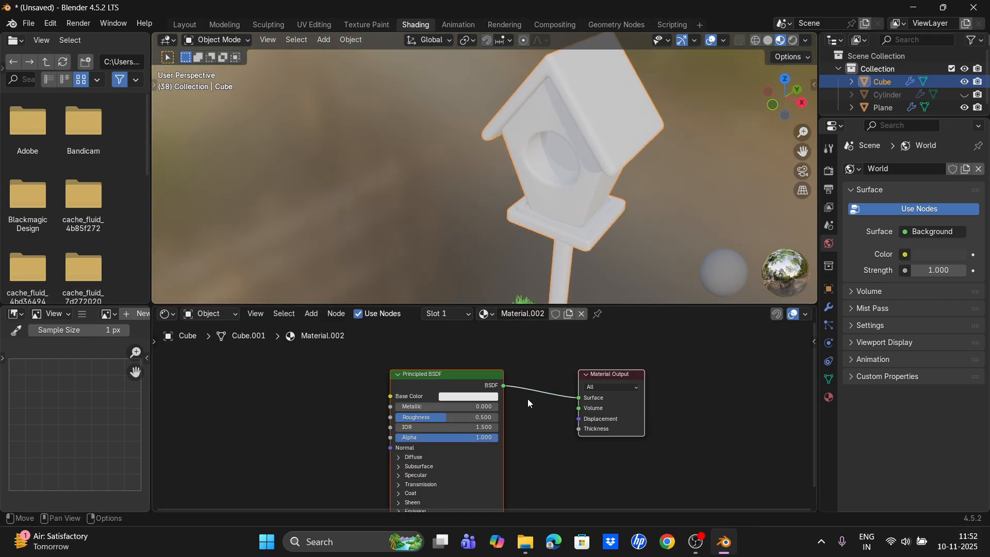
# Add a Color Ramp node and connect its Color output to the Principled BSDF's Base Color.
pyautogui.moveTo(531, 397); pyautogui.dragTo(690, 382, button='middle')
pyautogui.click(475, 364)
pyautogui.hotkey('shift', 'a')
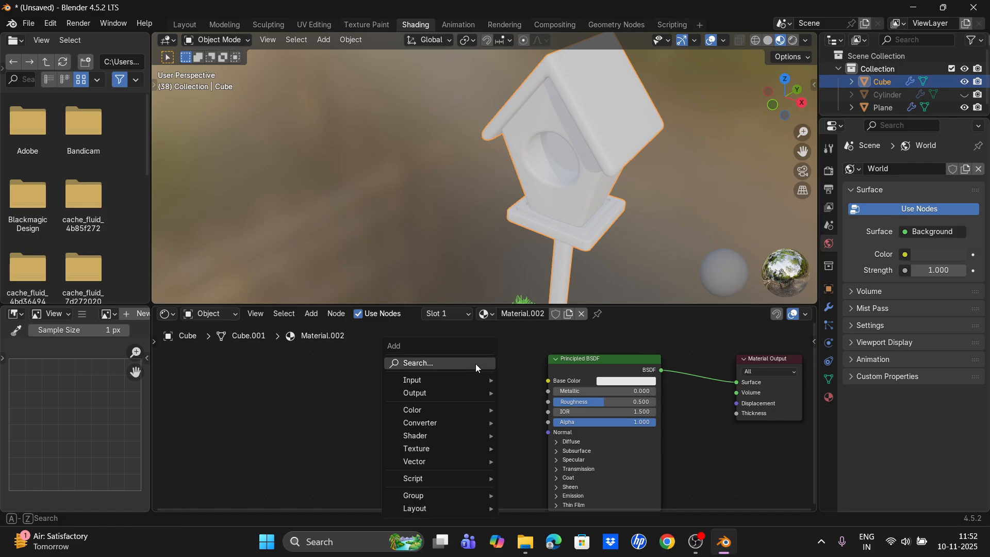
pyautogui.click(476, 364)
pyautogui.write('color ram')
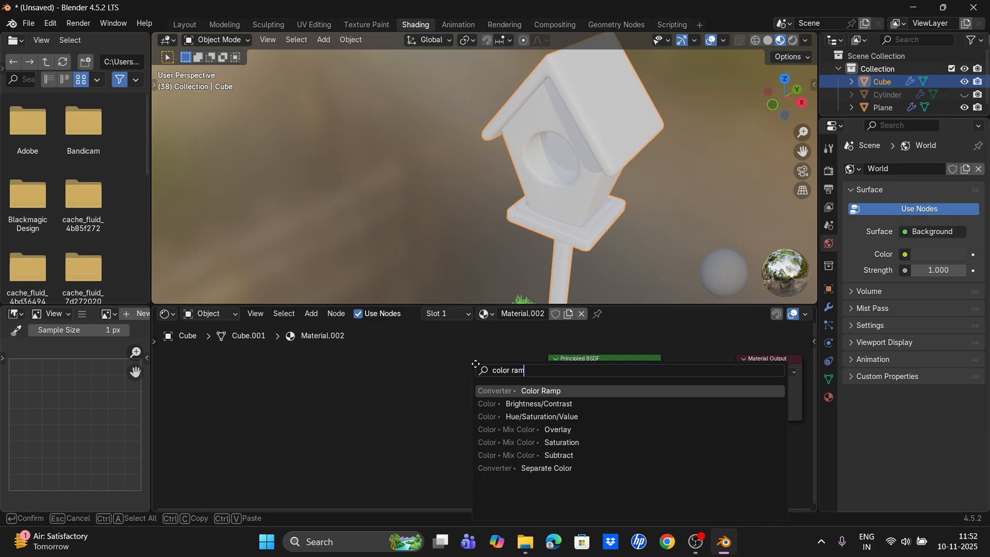
pyautogui.press('Return')
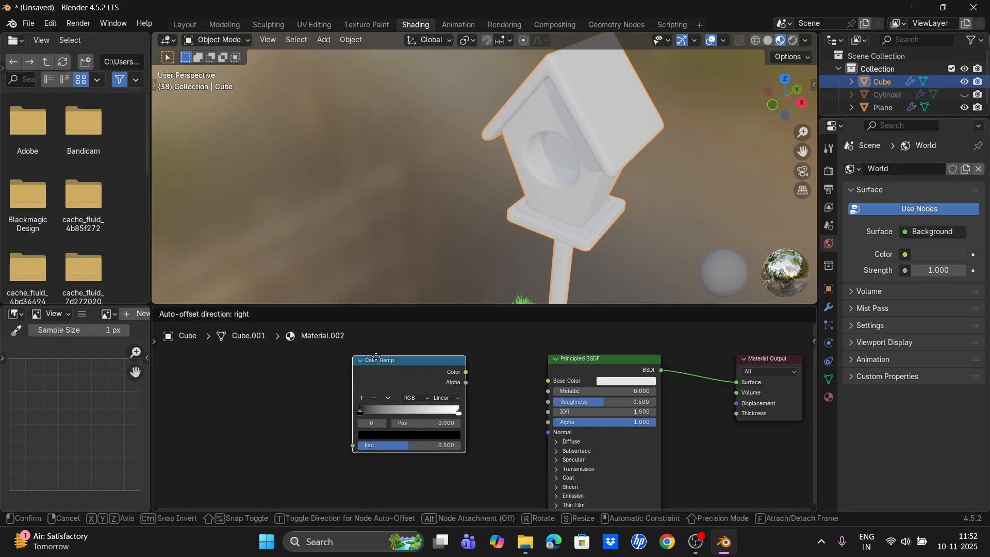
pyautogui.click(490, 378)
pyautogui.moveTo(494, 372); pyautogui.dragTo(549, 389)
# Add a Noise Texture node and connect its Fac output to the Color Ramp's Fac input.
pyautogui.hotkey('shift', 'a')
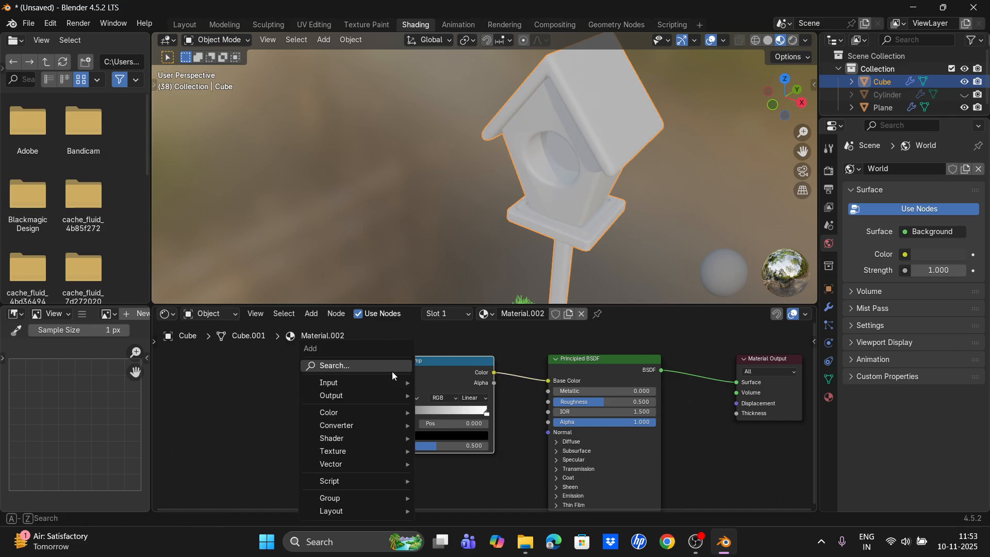
pyautogui.click(390, 367)
pyautogui.write('noise')
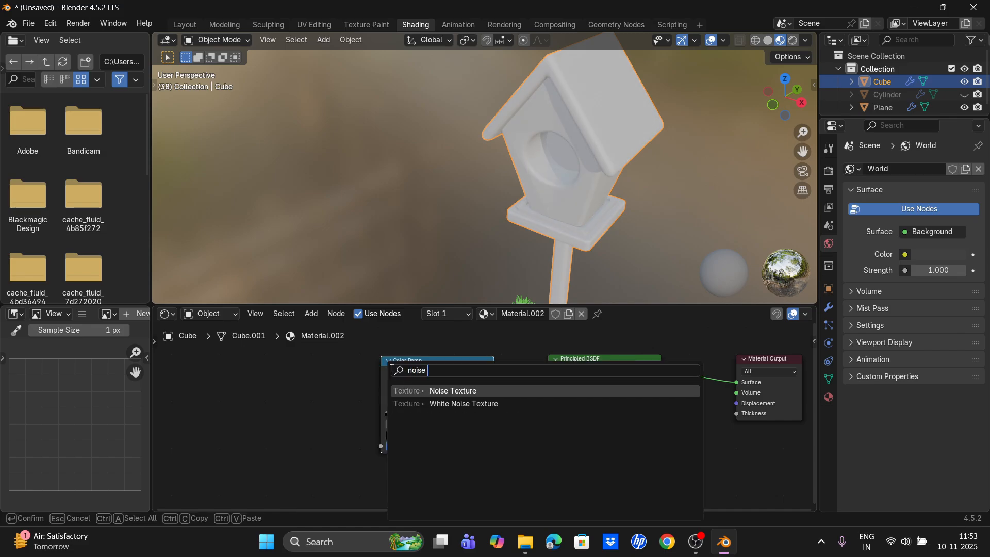
pyautogui.press('Return')
pyautogui.click(248, 364)
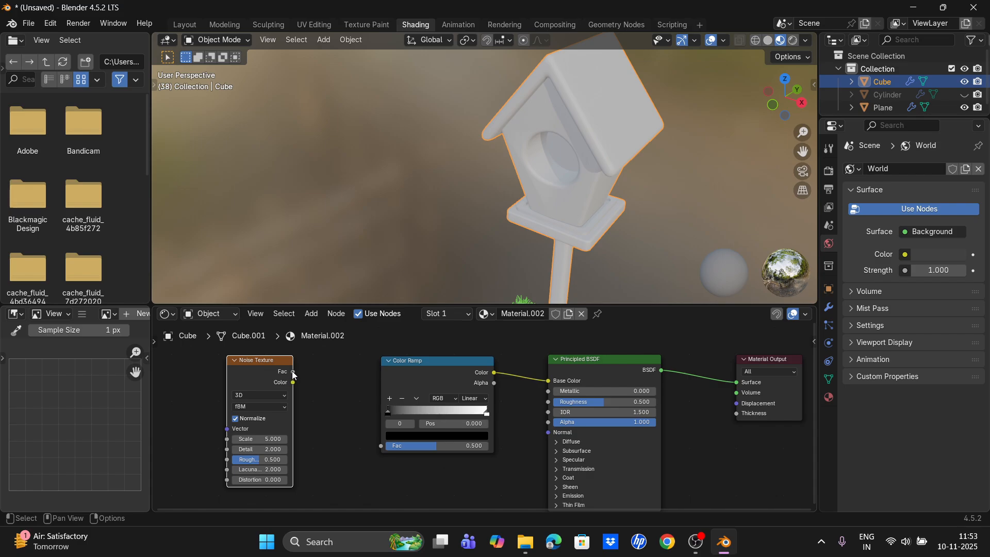
pyautogui.moveTo(293, 372); pyautogui.dragTo(376, 439)
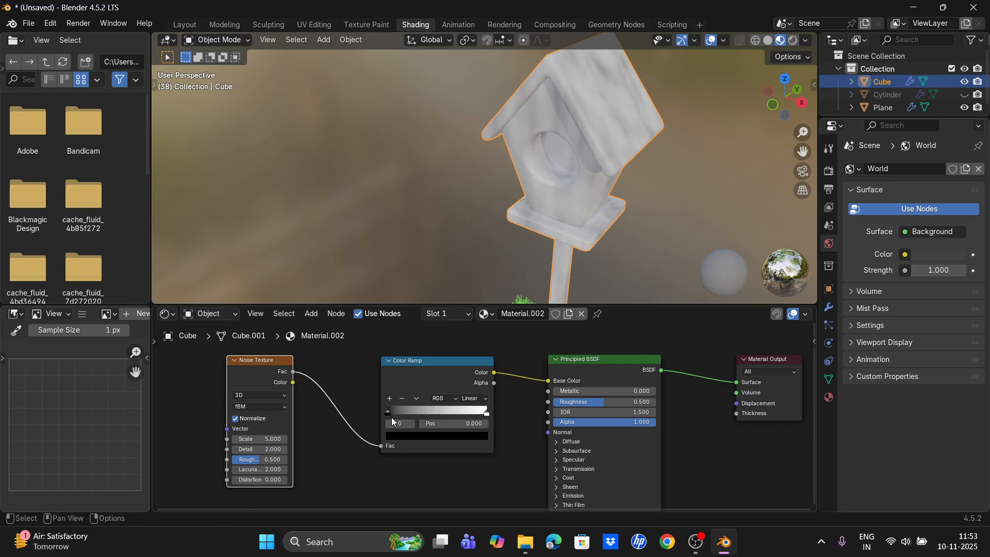
# Recolor the Color Ramp's black stop to yellow-green and move it to position 0.604.
pyautogui.click(423, 436)
pyautogui.click(472, 300)
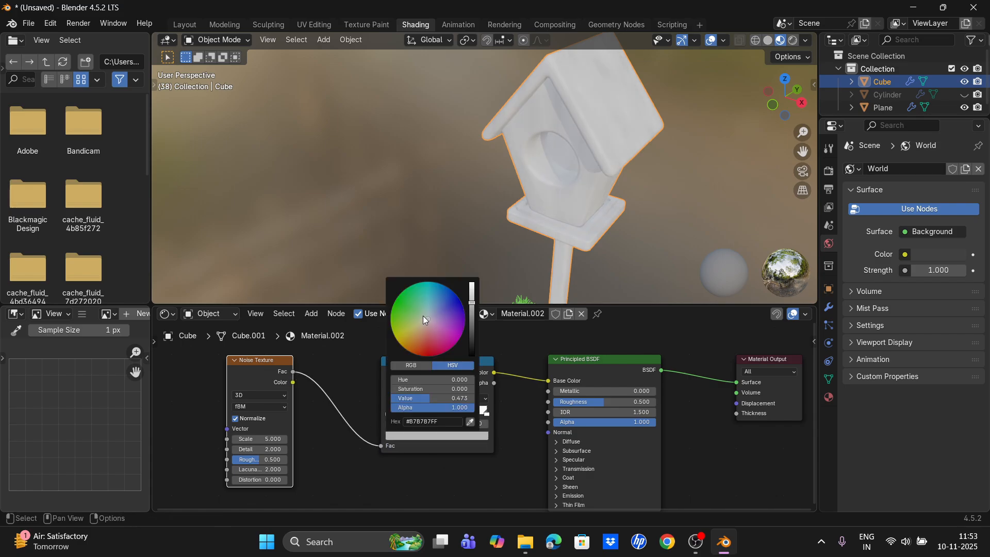
pyautogui.moveTo(423, 316); pyautogui.dragTo(402, 328)
pyautogui.click(486, 414)
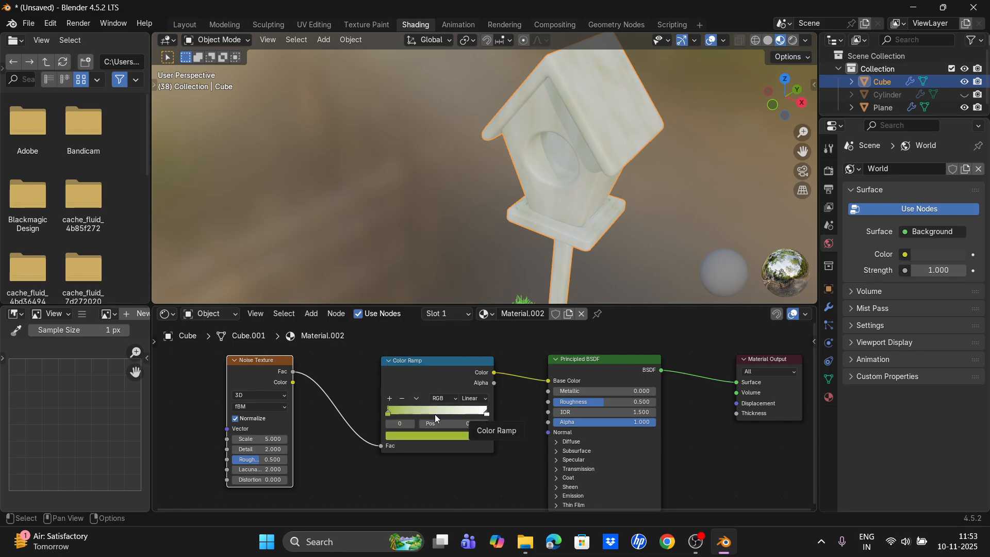
pyautogui.moveTo(435, 414)
pyautogui.mouseDown()
pyautogui.moveTo(419, 413)
pyautogui.moveTo(450, 413)
pyautogui.mouseUp()
# Set the Noise Texture's scale to -38.6, detail to 2.6 and roughness to 1.
pyautogui.moveTo(260, 439); pyautogui.dragTo(289, 449)
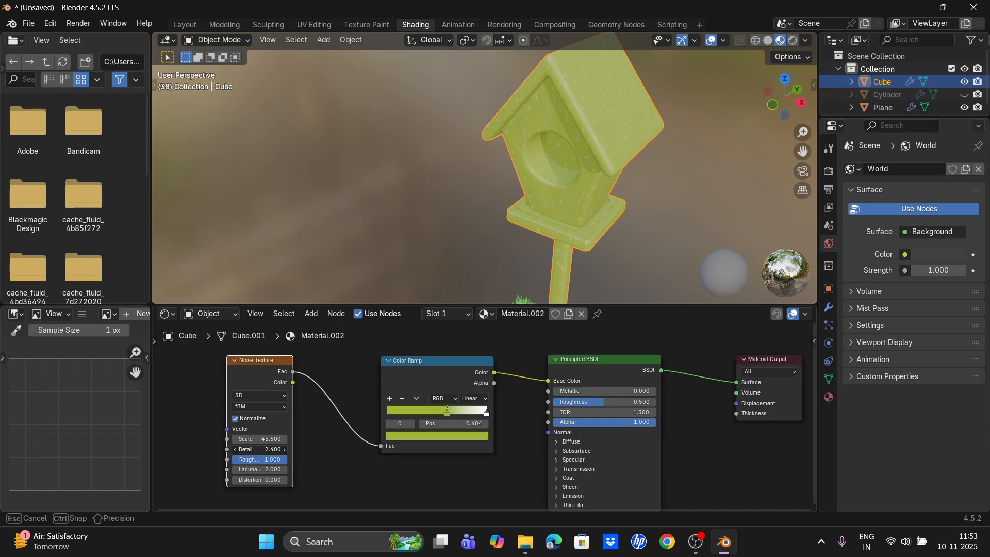
pyautogui.moveTo(260, 449); pyautogui.dragTo(253, 439)
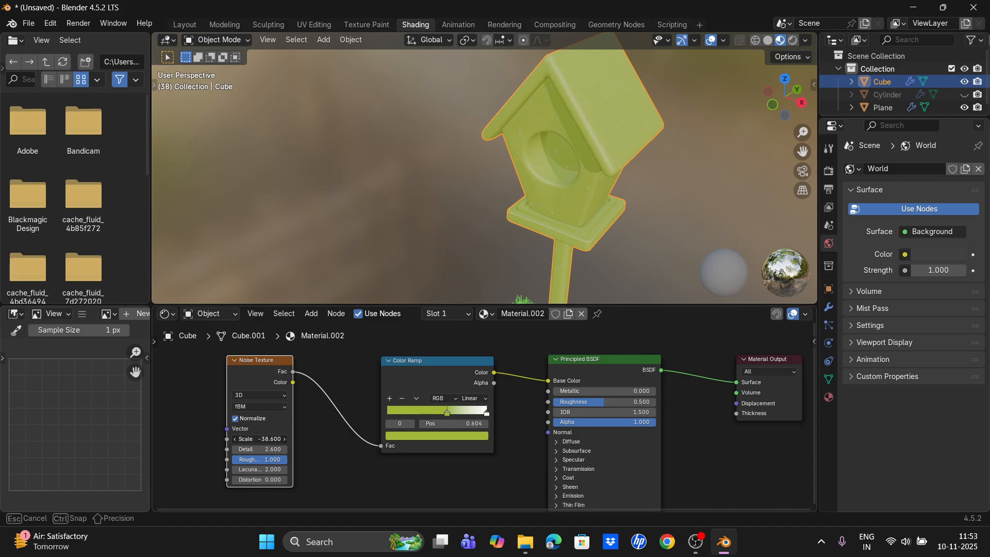
pyautogui.moveTo(261, 438); pyautogui.dragTo(261, 439)
# Raise the Principled BSDF's roughness to 1.
pyautogui.moveTo(593, 192); pyautogui.dragTo(578, 205, button='middle')
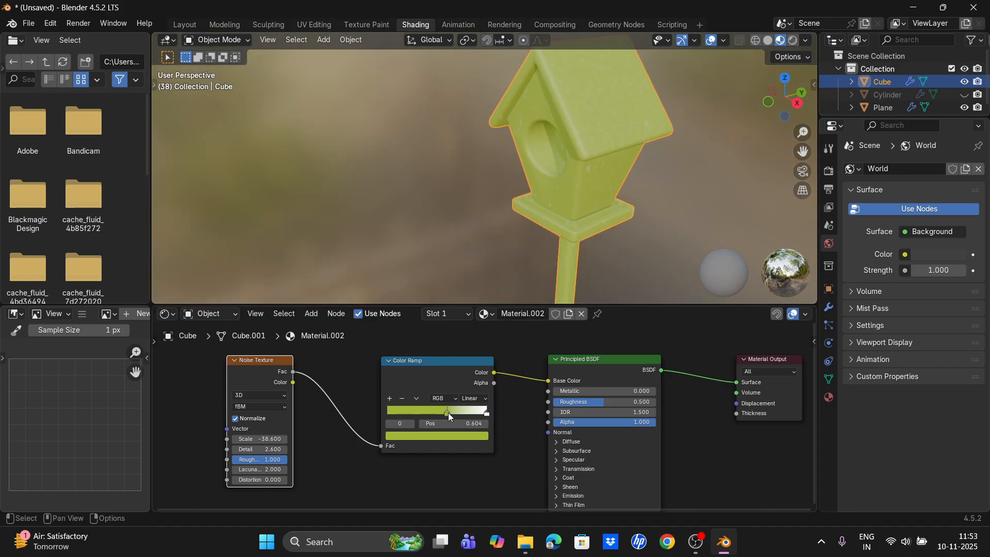
pyautogui.moveTo(601, 403); pyautogui.dragTo(645, 404)
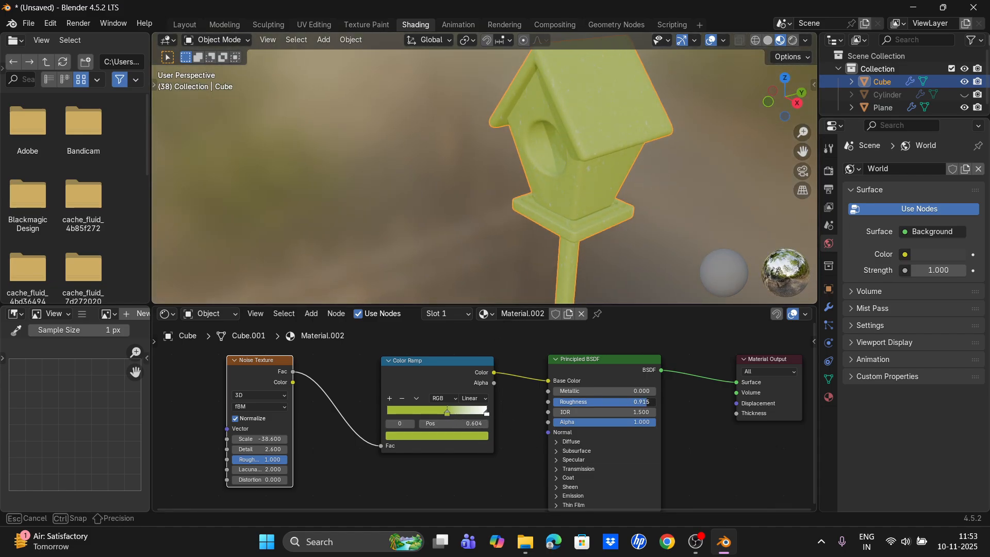
pyautogui.moveTo(623, 298); pyautogui.dragTo(601, 239, button='middle')
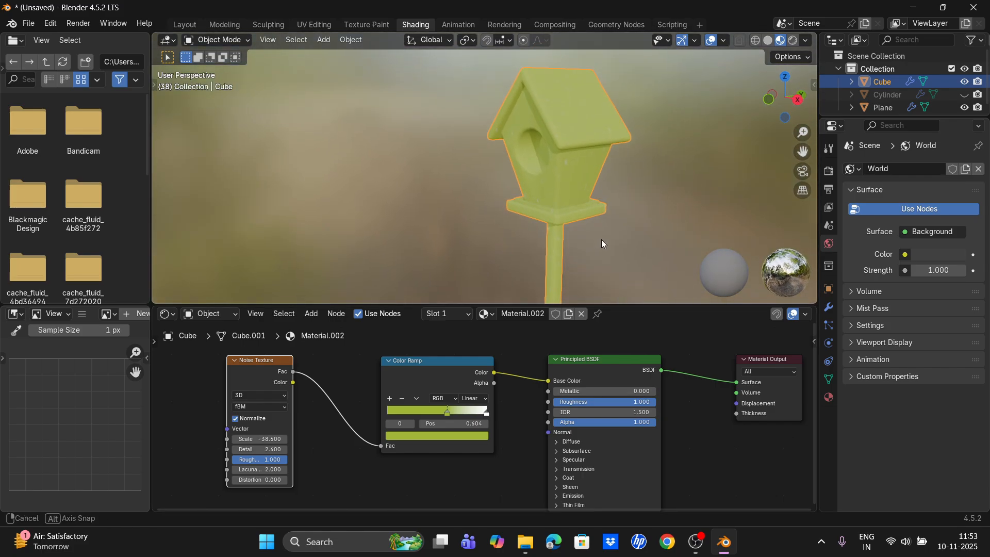
# Return to the Layout workspace and select the narrow ridge face of the birdhouse roof in Edit Mode with face selection.
pyautogui.click(184, 24)
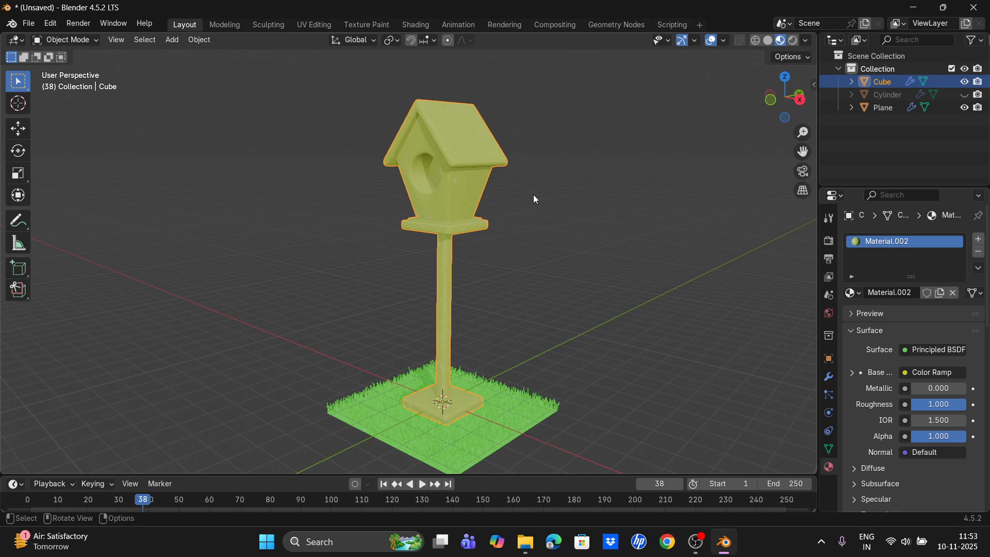
pyautogui.moveTo(536, 199); pyautogui.dragTo(494, 163, button='middle')
pyautogui.press('Tab')
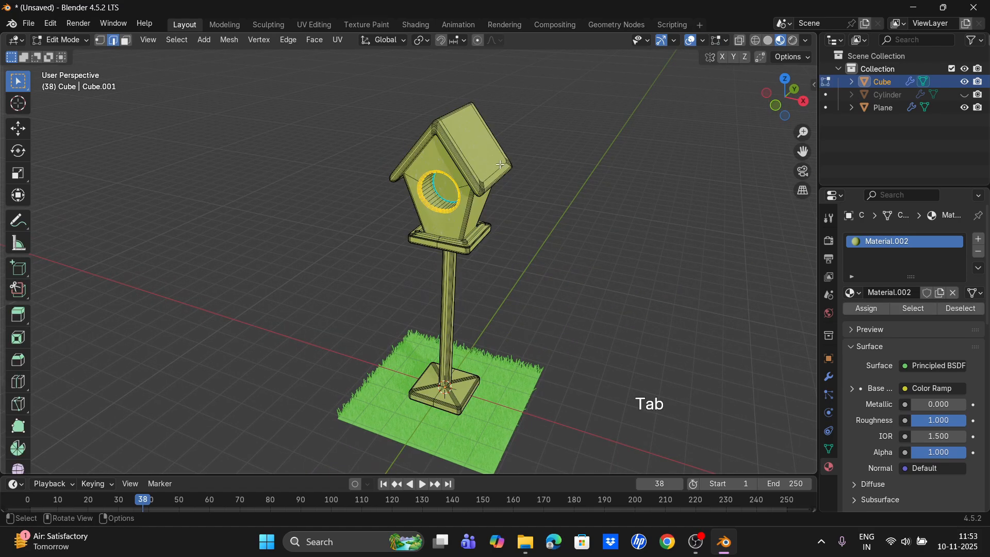
pyautogui.moveTo(803, 151); pyautogui.dragTo(801, 264)
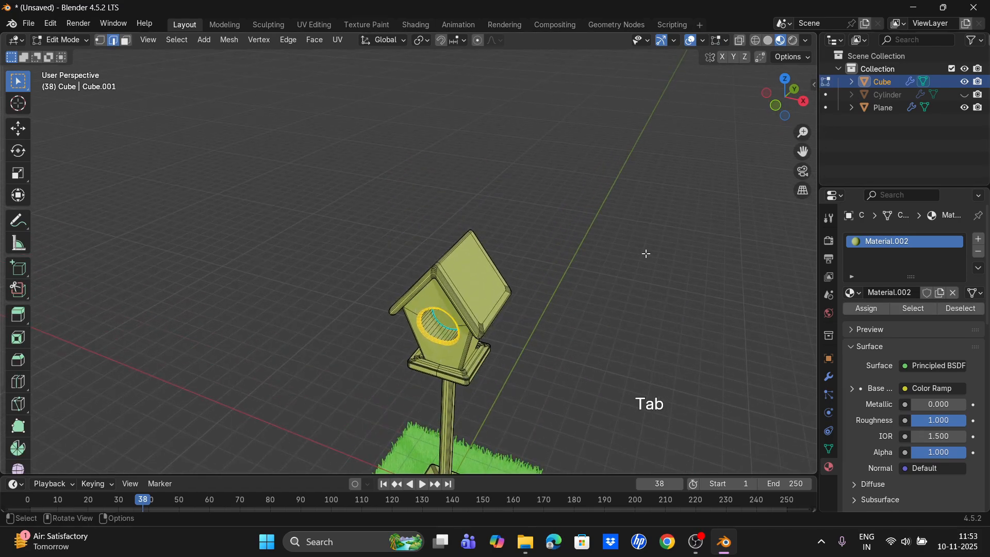
pyautogui.scroll(7, 637, 256)
pyautogui.moveTo(630, 261); pyautogui.dragTo(673, 315, button='middle')
pyautogui.click(125, 40)
pyautogui.click(394, 121)
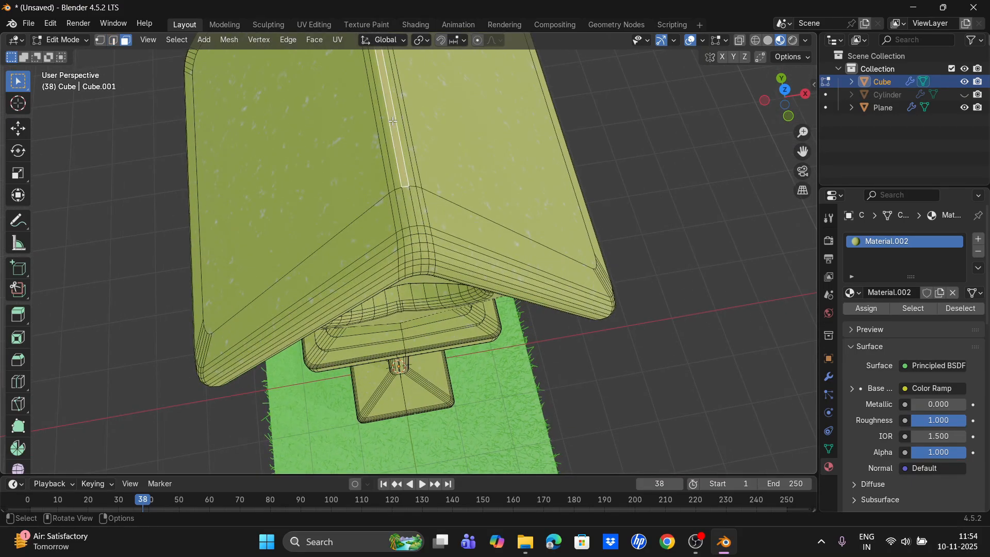
# Grow the face selection outward from the ridge with Select More to cover the whole roof, including its edges and underside.
pyautogui.press('ctrl+KP_Add')
pyautogui.press('ctrl+KP_Add')
pyautogui.press('ctrl+KP_Add')
pyautogui.press('ctrl+KP_Add')
pyautogui.press('ctrl+KP_Add')
pyautogui.press('ctrl+KP_Add')
pyautogui.press('ctrl+KP_Add')
pyautogui.press('ctrl+KP_Add')
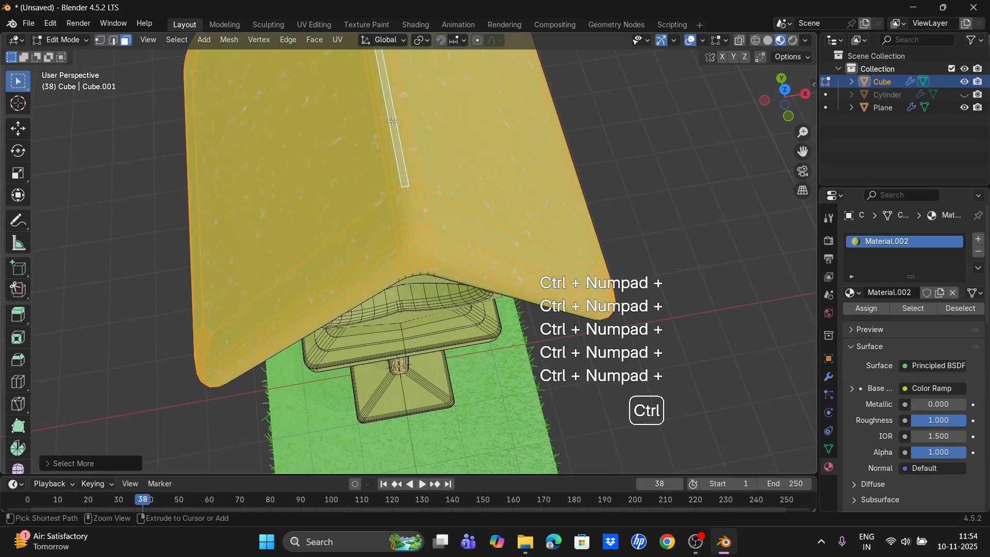
pyautogui.scroll(-3, 418, 189)
pyautogui.moveTo(418, 189); pyautogui.dragTo(460, 469, button='middle')
pyautogui.press('ctrl+KP_Add')
pyautogui.press('ctrl+KP_Add')
pyautogui.press('ctrl+KP_Add')
pyautogui.press('ctrl+KP_Add')
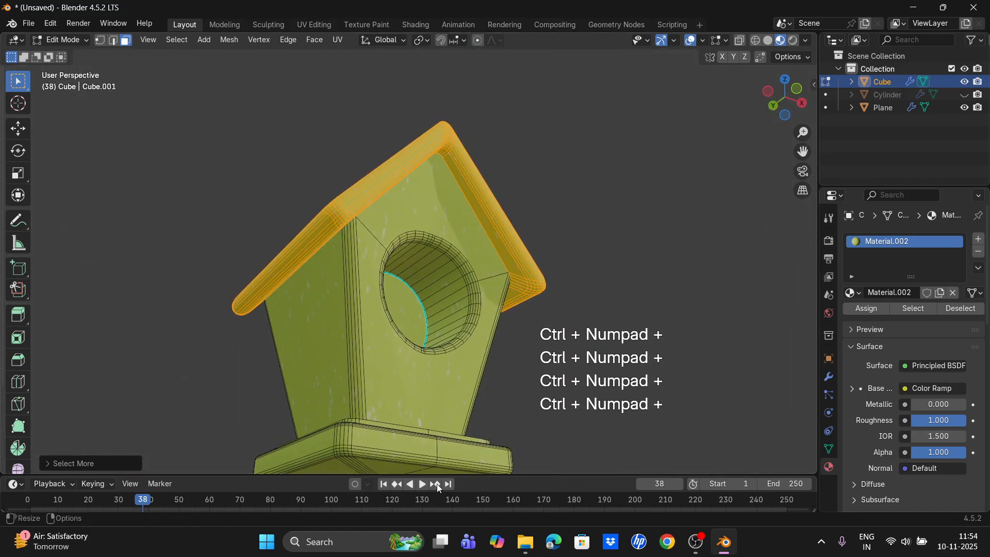
# Add a second material slot to the birdhouse, create a new material in it and assign it to the selected roof faces.
pyautogui.scroll(3, 561, 354)
pyautogui.moveTo(561, 353); pyautogui.dragTo(804, 361, button='middle')
pyautogui.click(979, 239)
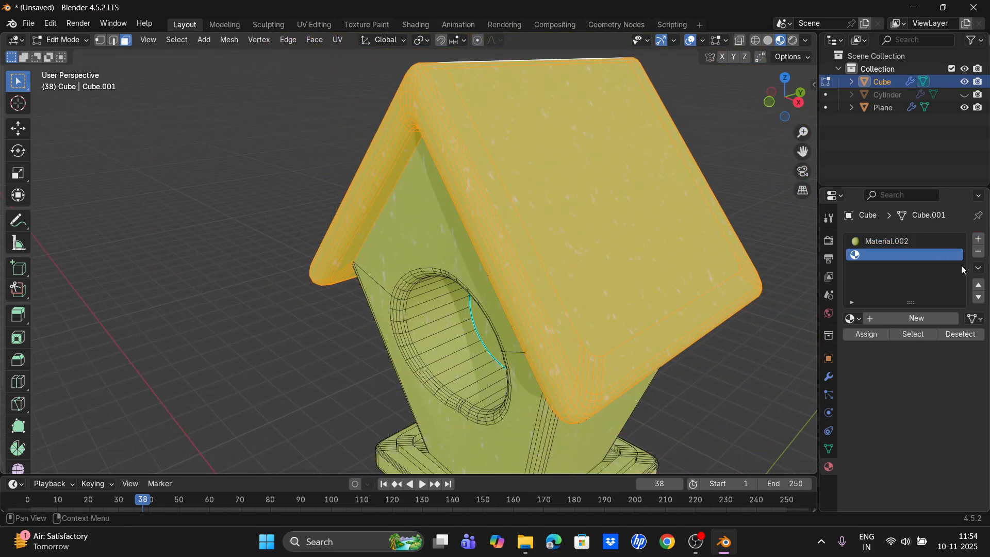
pyautogui.click(934, 324)
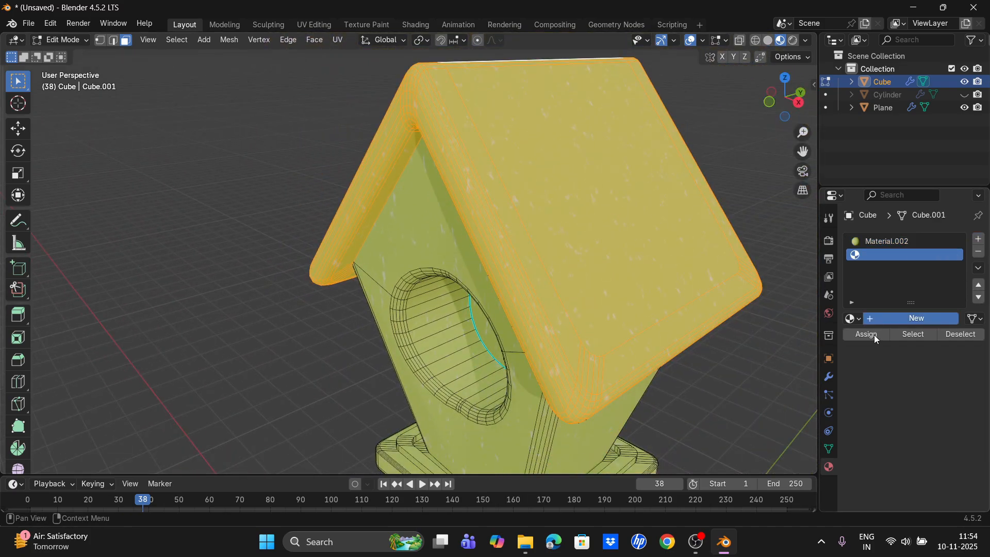
pyautogui.click(875, 335)
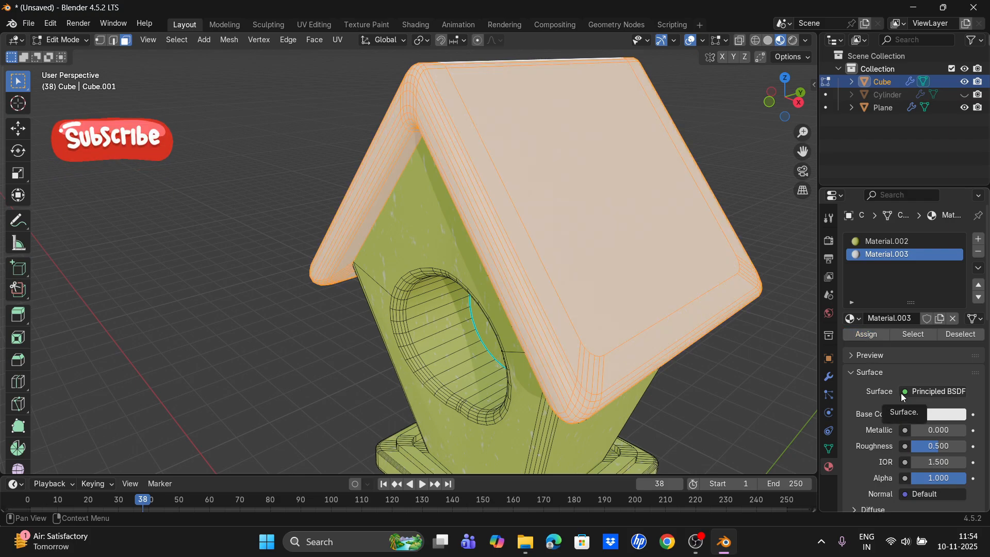
# Set the roof material's base color to a reddish brown and return to Object Mode.
pyautogui.click(931, 413)
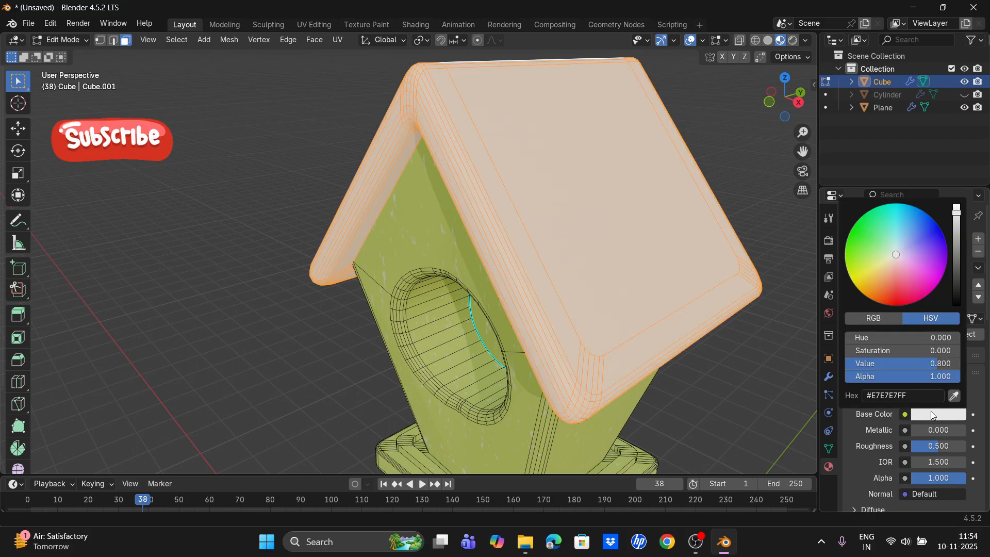
pyautogui.click(957, 246)
pyautogui.moveTo(886, 287); pyautogui.dragTo(888, 285)
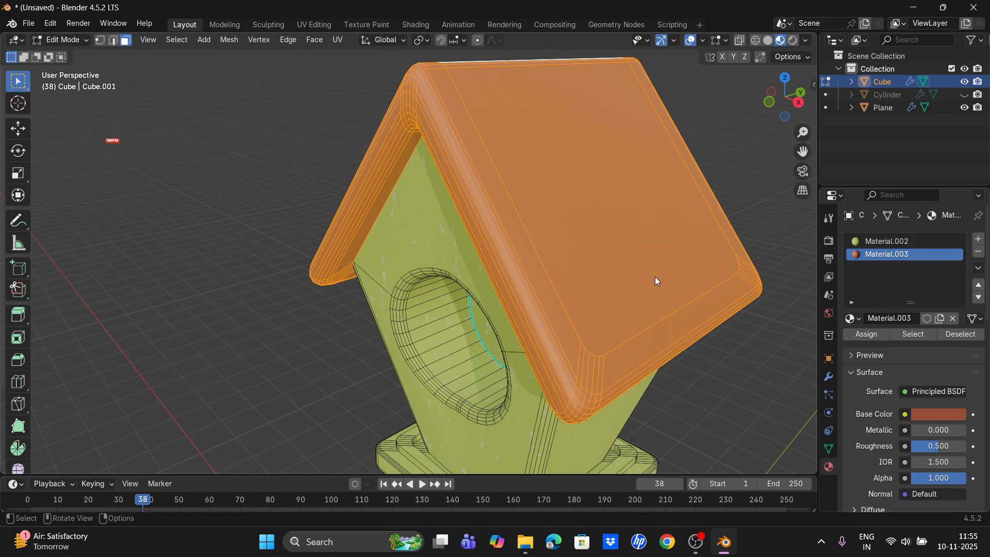
pyautogui.press('Tab')
# Select the whole birdhouse and grass plane and scale them down together to a bit over half size.
pyautogui.scroll(-5, 636, 320)
pyautogui.moveTo(543, 318); pyautogui.dragTo(562, 307, button='middle')
pyautogui.scroll(-2, 562, 308)
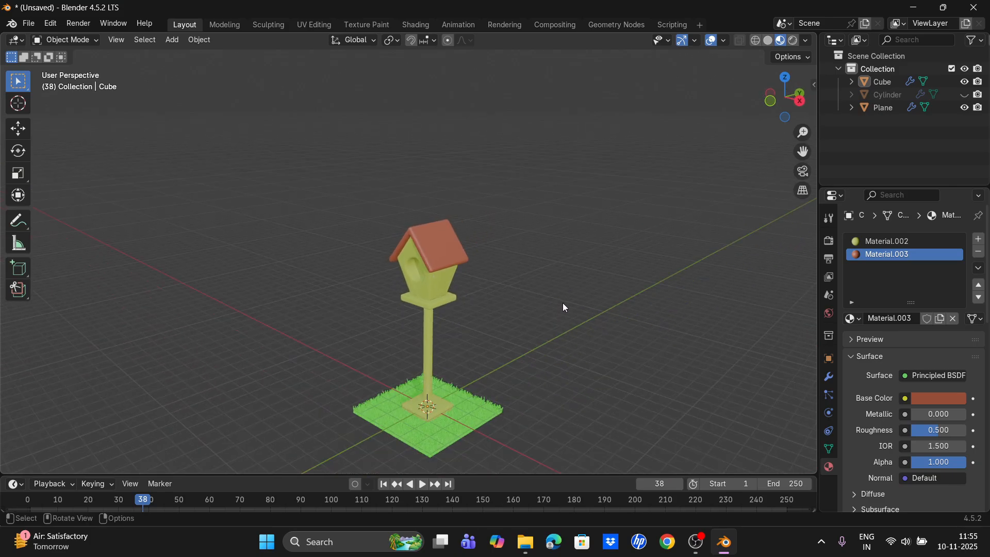
pyautogui.press('a')
pyautogui.press('s')
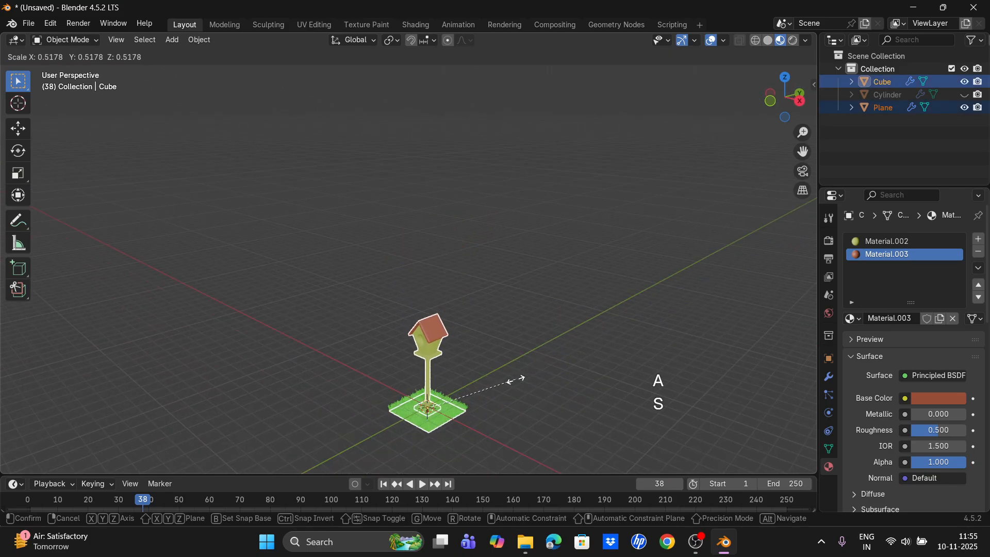
pyautogui.click(537, 372)
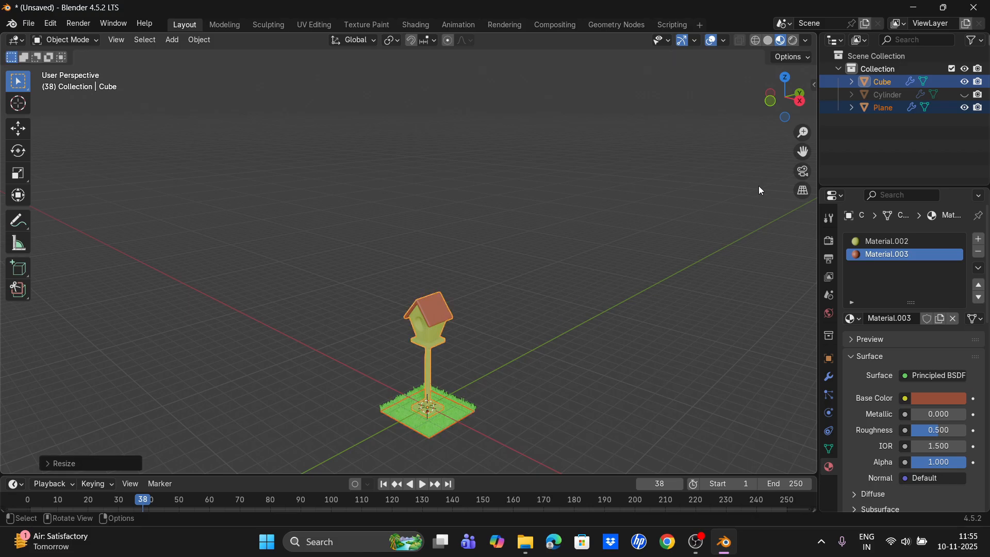
pyautogui.moveTo(803, 155); pyautogui.dragTo(833, 115)
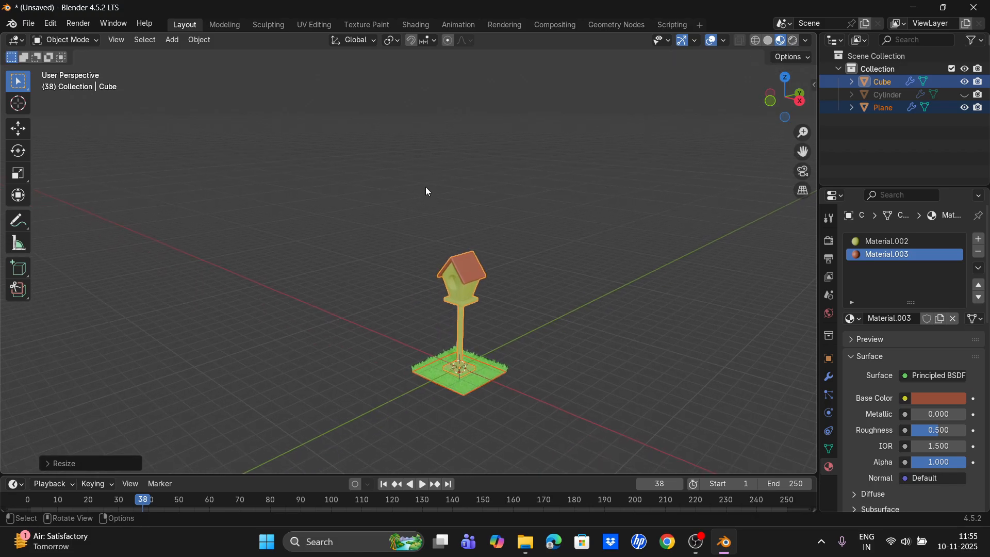
# Add a mesh plane at the scene center and scale it up well beyond the grass patch as a floor.
pyautogui.hotkey('shift', 'a')
pyautogui.moveTo(413, 214)
pyautogui.click(444, 214)
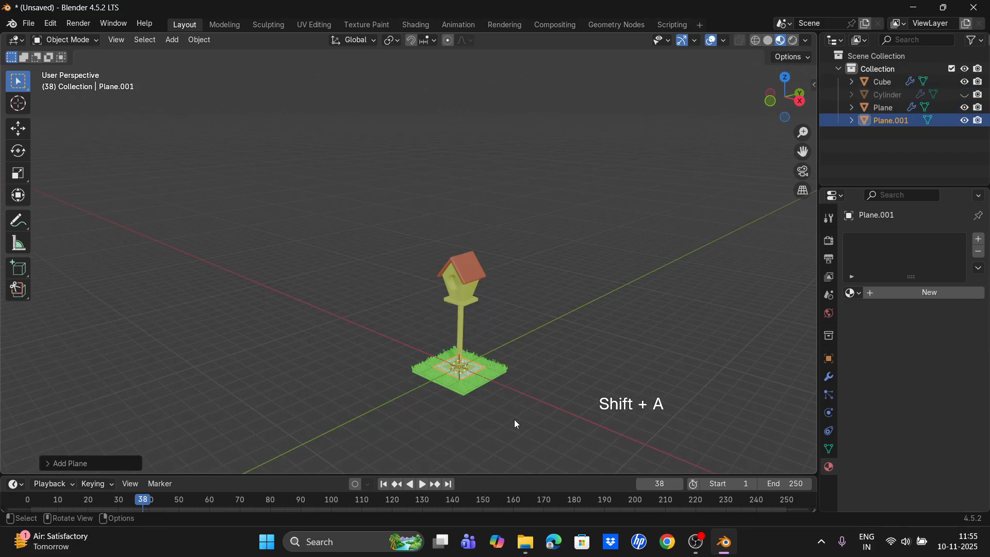
pyautogui.press('s')
pyautogui.click(395, 170)
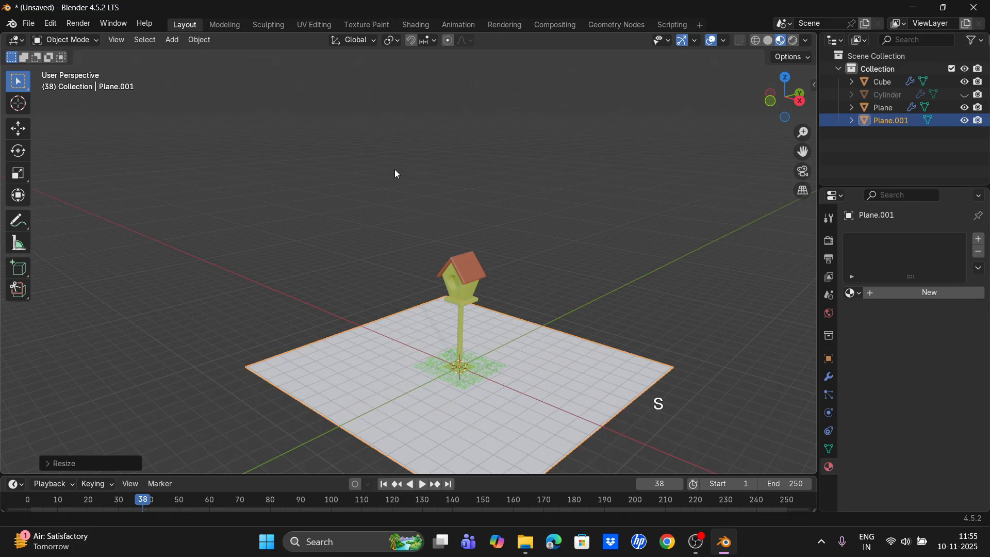
# Lower the floor plane along Z to just beneath the grass, and stretch it along Y and X.
pyautogui.press('g')
pyautogui.press('z')
pyautogui.click(601, 346)
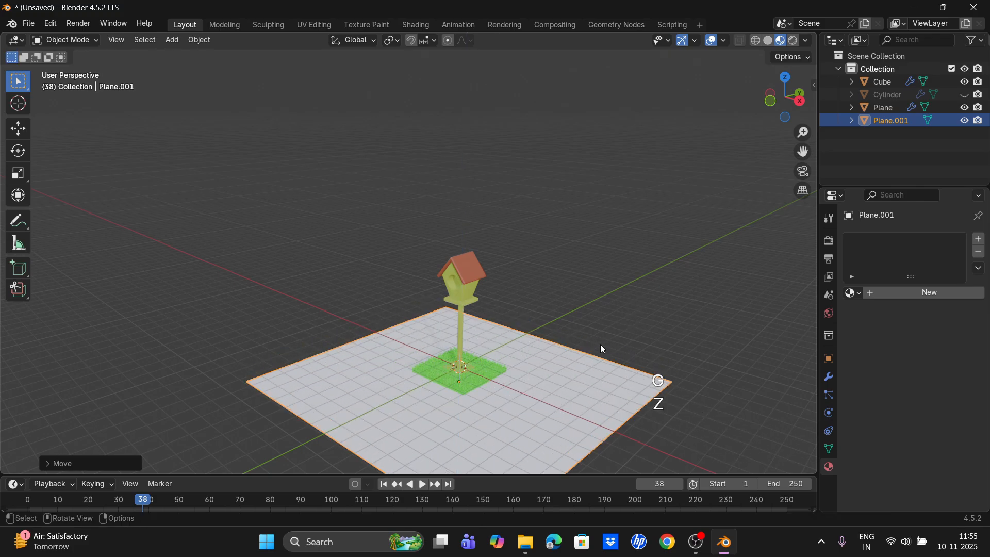
pyautogui.press('s')
pyautogui.press('y')
pyautogui.click(763, 309)
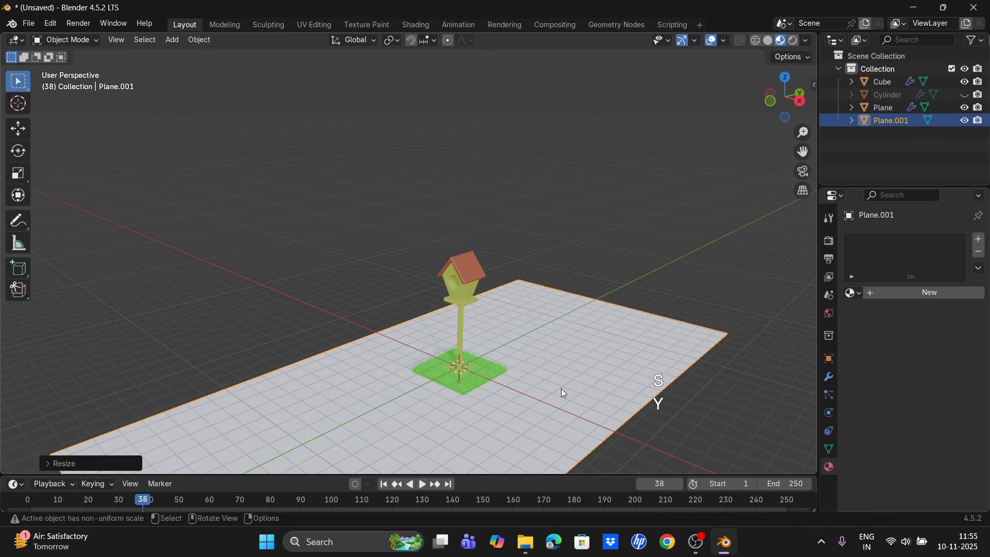
pyautogui.press('s')
pyautogui.press('x')
pyautogui.click(569, 340)
# Extrude the floor plane's rear edge upward along Z in Edit Mode to form a tall backdrop wall.
pyautogui.press('Tab')
pyautogui.press('2')
pyautogui.click(617, 304)
pyautogui.press('e')
pyautogui.press('z')
pyautogui.click(613, 98)
# Bevel the edge between floor and wall with 5 segments into a wide curve, and shade the backdrop smooth.
pyautogui.click(587, 295)
pyautogui.hotkey('ctrl', 'b')
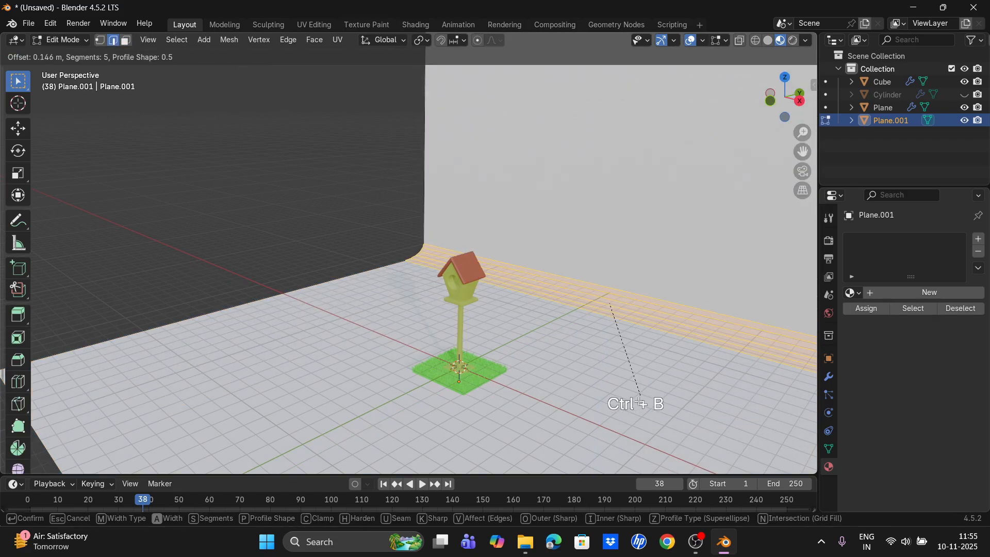
pyautogui.click(596, 93)
pyautogui.press('Tab')
pyautogui.rightClick(597, 109)
pyautogui.click(597, 112)
# Switch the viewport to Rendered shading and scale the backdrop wider along X.
pyautogui.moveTo(690, 240); pyautogui.dragTo(706, 222, button='middle')
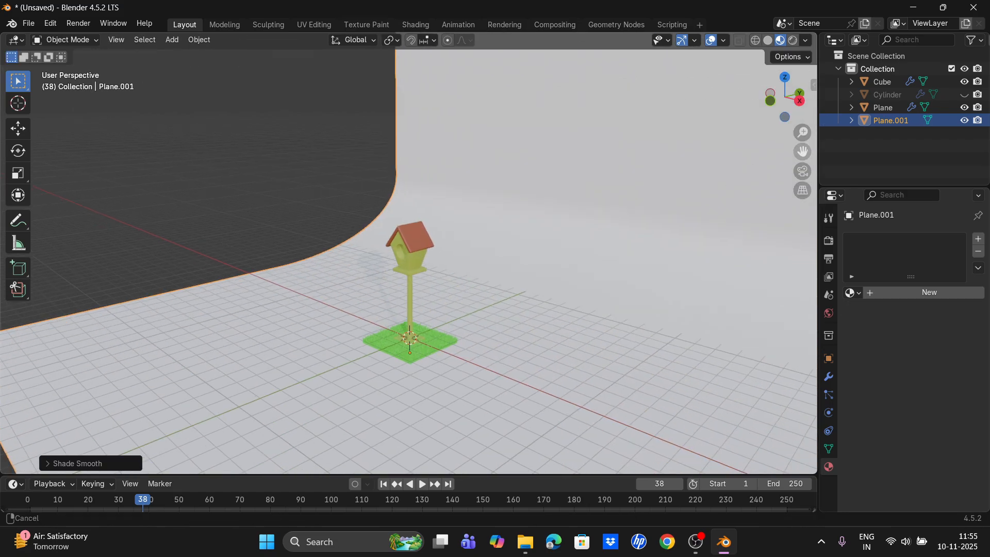
pyautogui.click(792, 41)
pyautogui.moveTo(532, 270); pyautogui.dragTo(602, 260, button='middle')
pyautogui.press('s')
pyautogui.press('x')
pyautogui.click(408, 384)
pyautogui.moveTo(802, 151); pyautogui.dragTo(658, 176)
# Add an area light, scale it up and move it along Z to high above the birdhouse.
pyautogui.hotkey('shift', 'a')
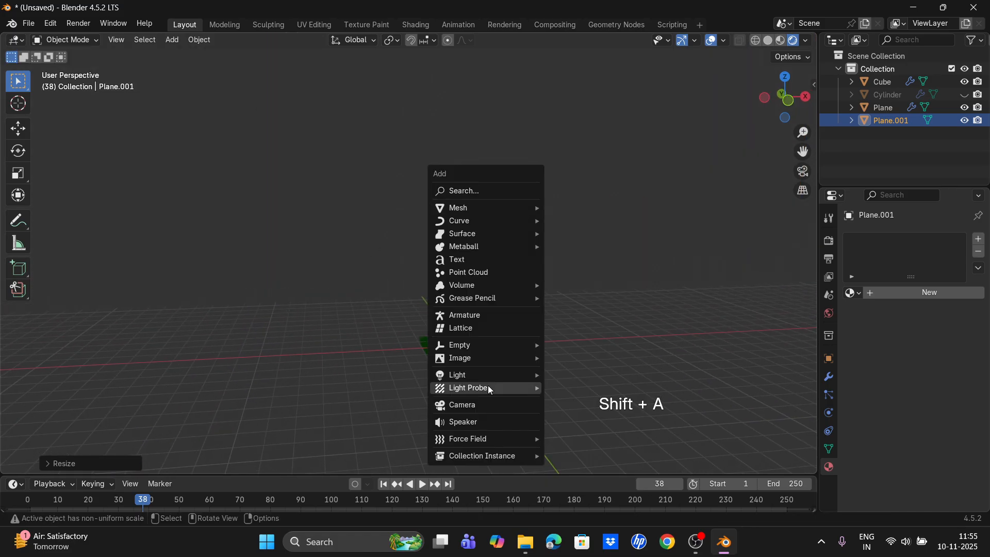
pyautogui.moveTo(490, 375)
pyautogui.click(570, 411)
pyautogui.press('s')
pyautogui.click(91, 388)
pyautogui.press('g')
pyautogui.press('z')
pyautogui.click(492, 86)
# Increase the area light's power interactively to brighten the scene.
pyautogui.rightClick(488, 121)
pyautogui.click(488, 124)
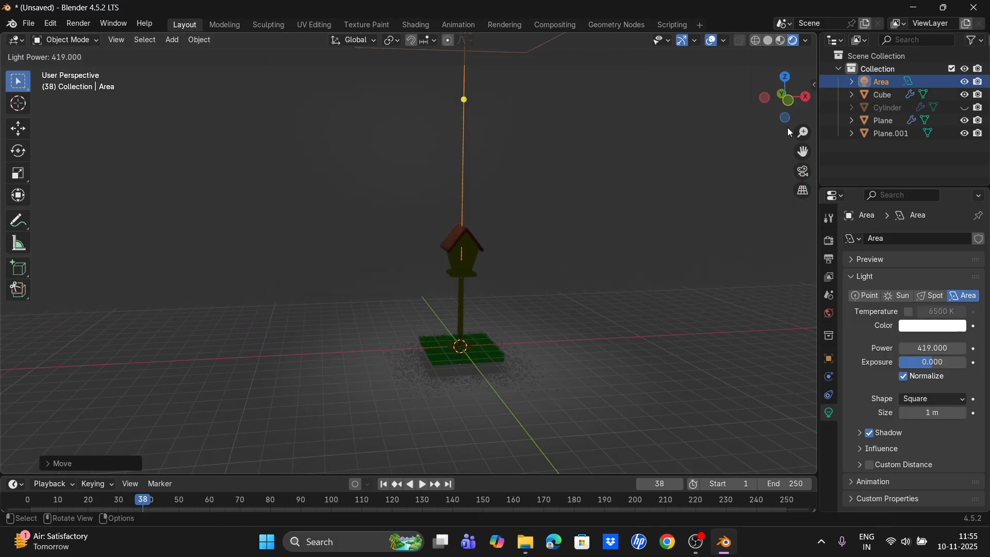
pyautogui.click(481, 209)
pyautogui.scroll(-3, 483, 214)
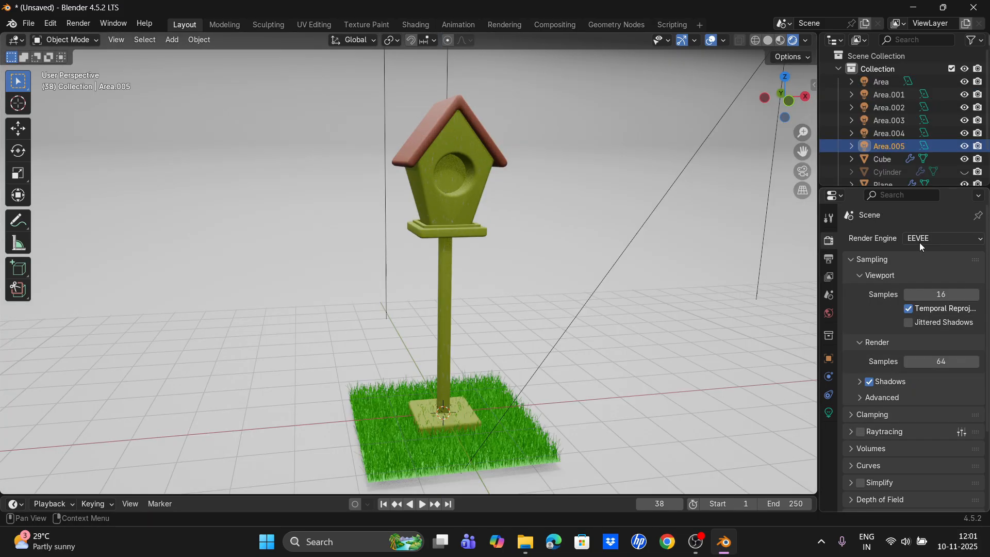
# Change the render engine to Cycles and turn off the viewport overlays.
pyautogui.click(920, 243)
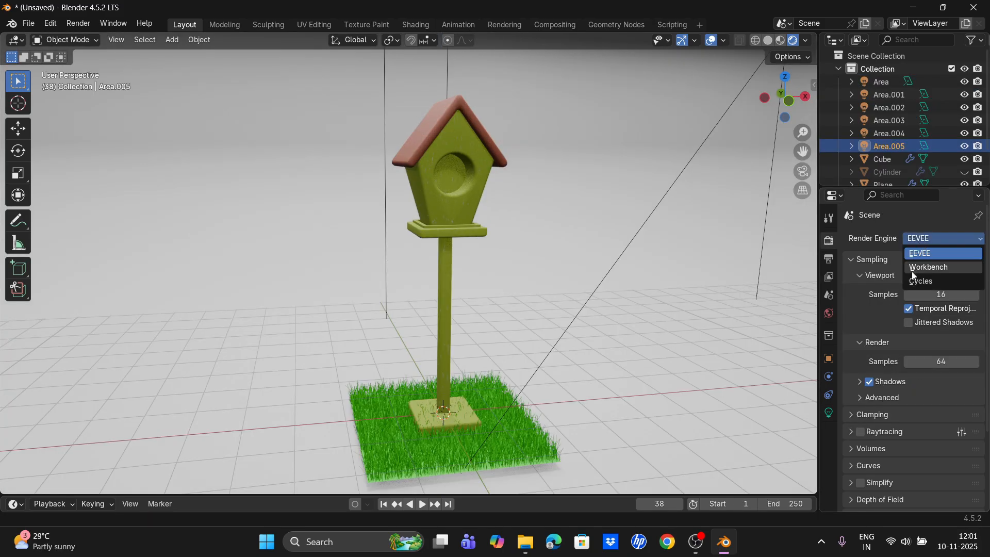
pyautogui.click(918, 280)
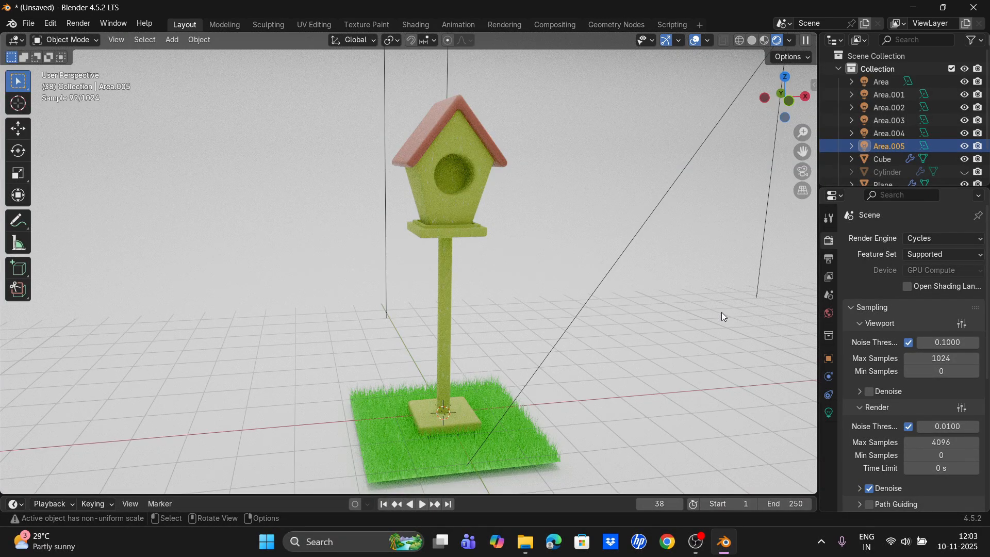
pyautogui.click(696, 41)
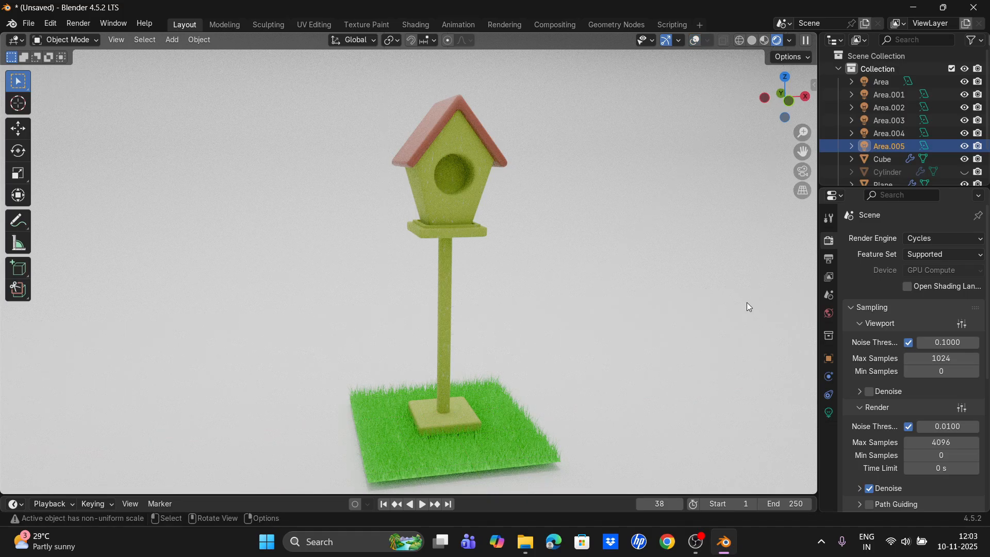